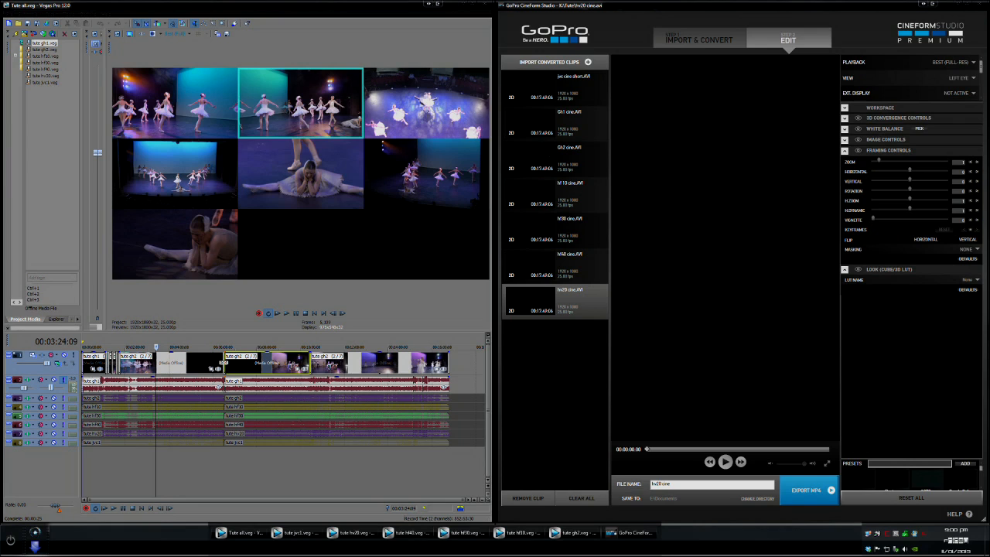
Step: Switch to the tute jvc1.veg project, inspect the Cineform 1080p template for rendering to a new track, and cancel without rendering
{"action": "mouse_move", "coordinate": [295, 539]}
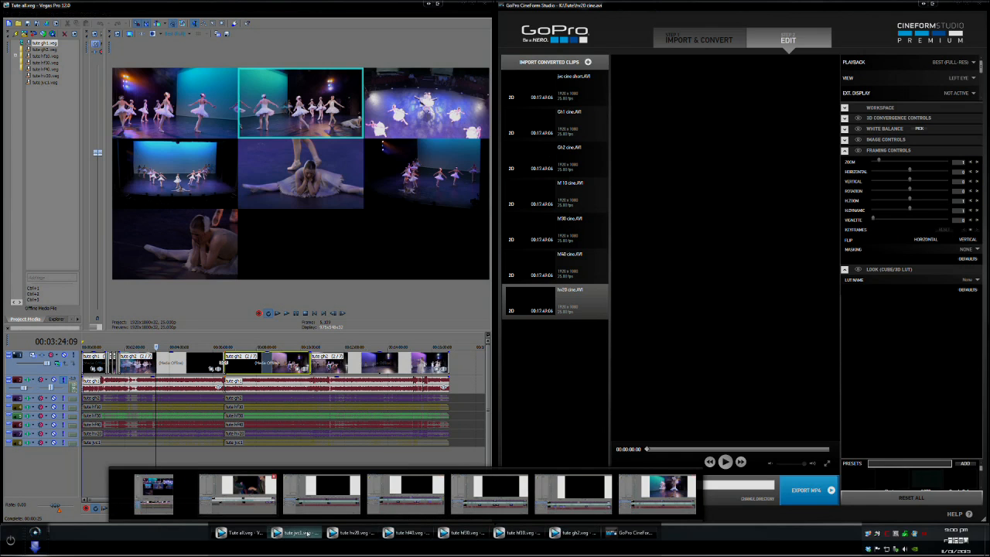
{"action": "left_click", "coordinate": [300, 533]}
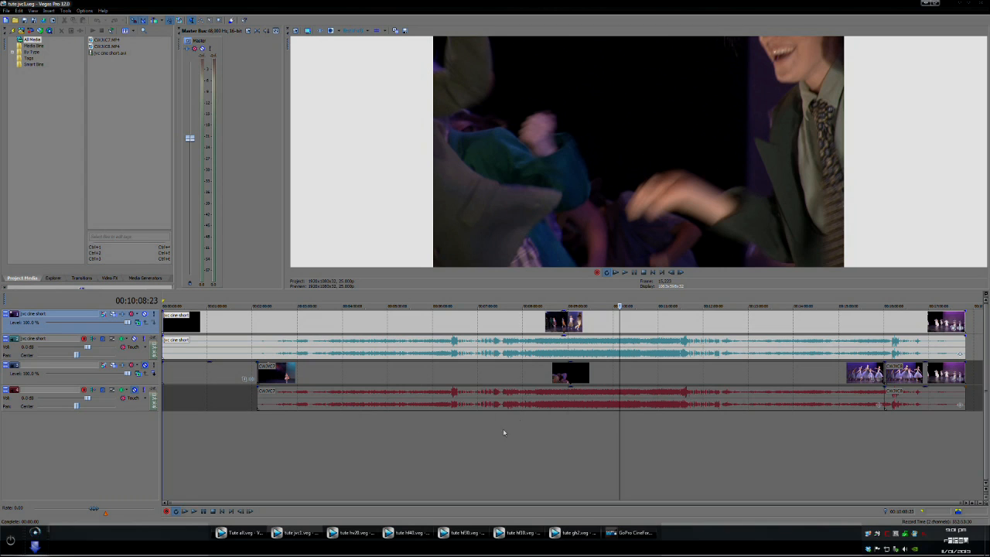
{"action": "left_click", "coordinate": [67, 12]}
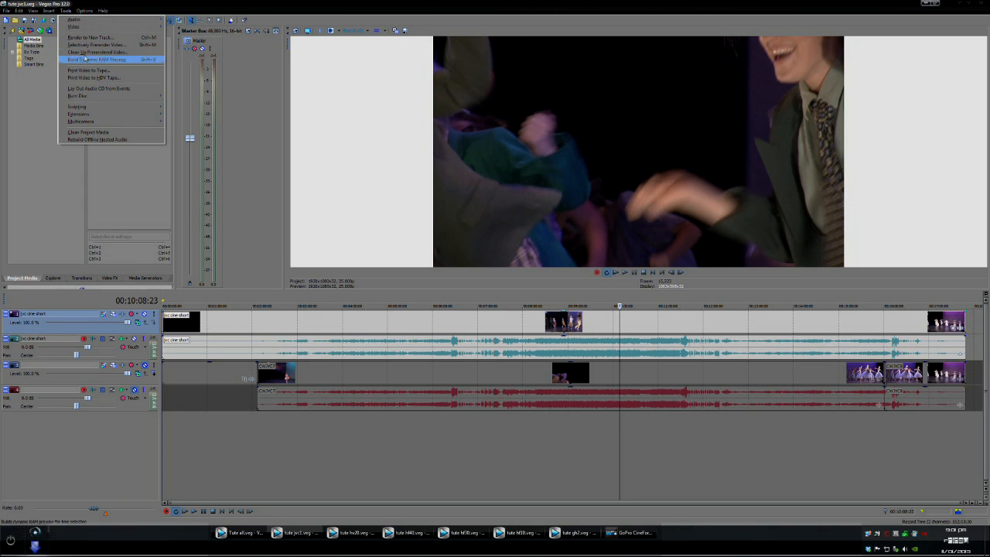
{"action": "left_click", "coordinate": [81, 39]}
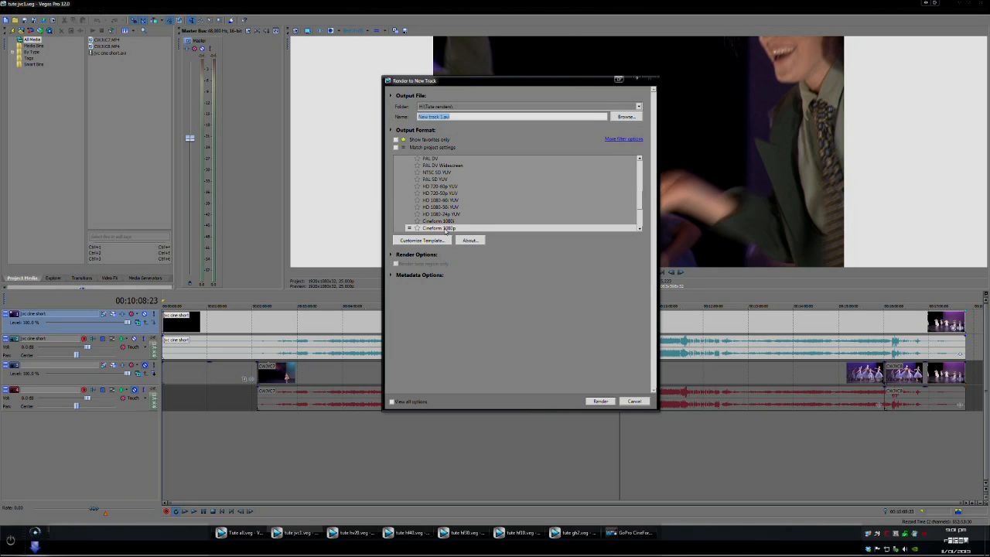
{"action": "left_click", "coordinate": [634, 401]}
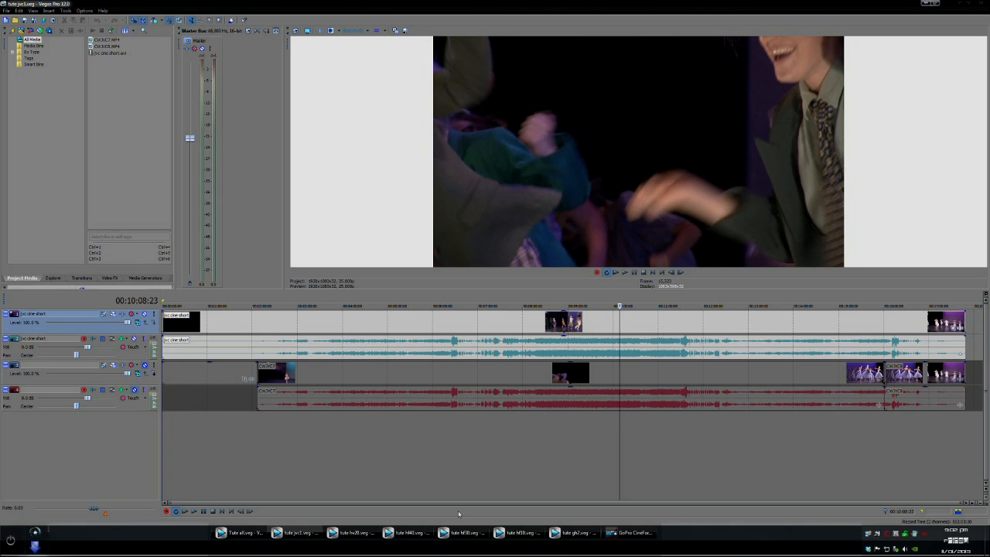
Step: Look through the tute hv20, hf40, hf30, hf10 and gh2 projects to compare each camera's synced Cineform and original tracks
{"action": "left_click", "coordinate": [355, 534]}
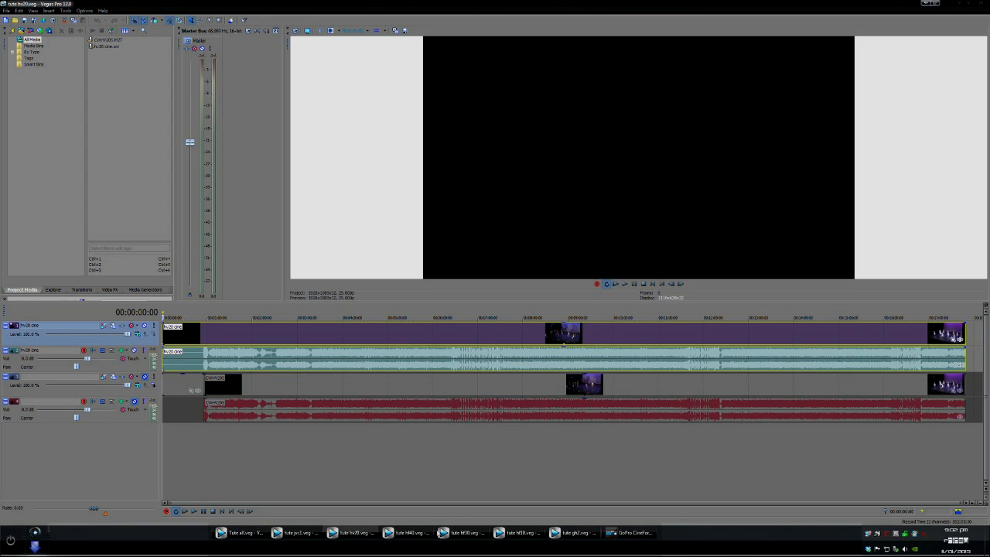
{"action": "left_click", "coordinate": [406, 532]}
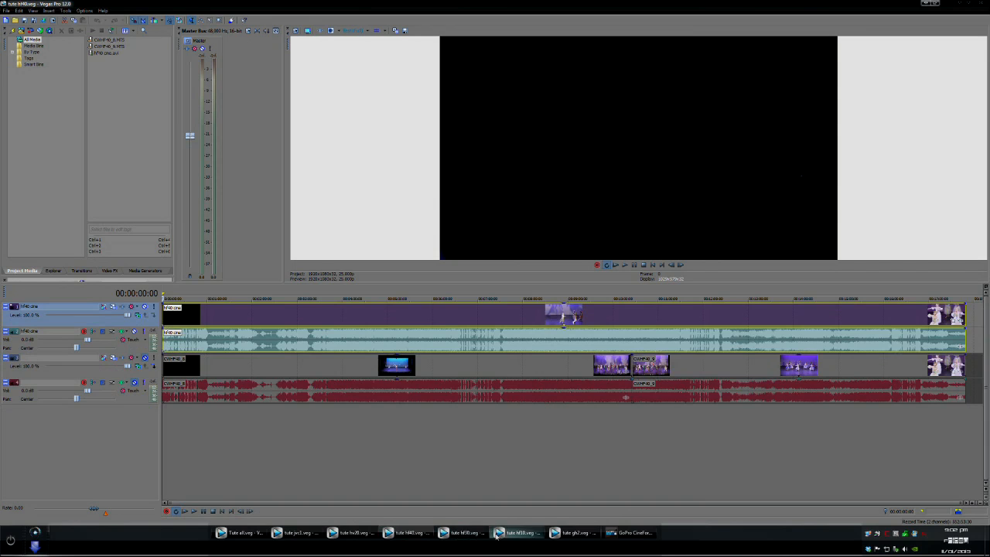
{"action": "left_click", "coordinate": [457, 533]}
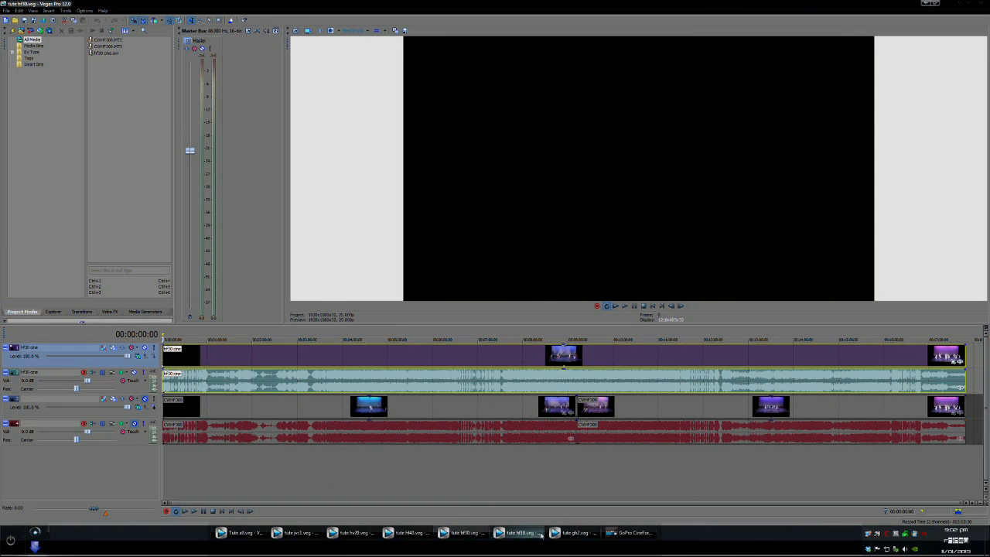
{"action": "left_click", "coordinate": [582, 533]}
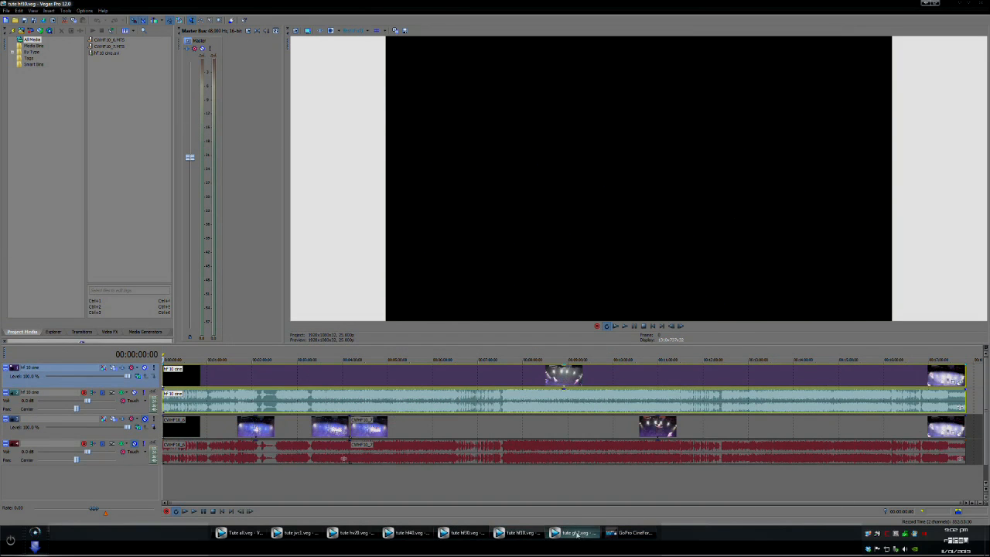
{"action": "left_click", "coordinate": [581, 533]}
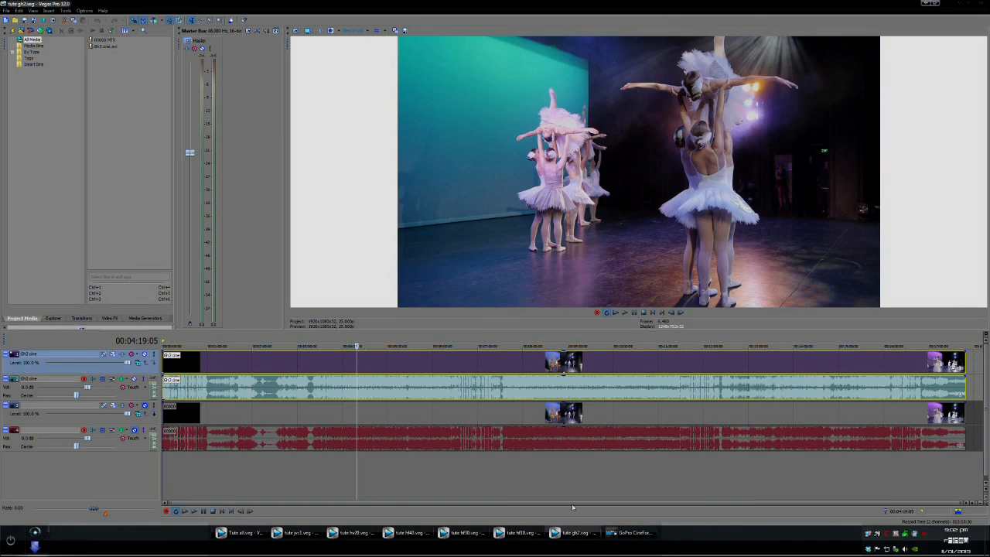
{"action": "left_click", "coordinate": [574, 537]}
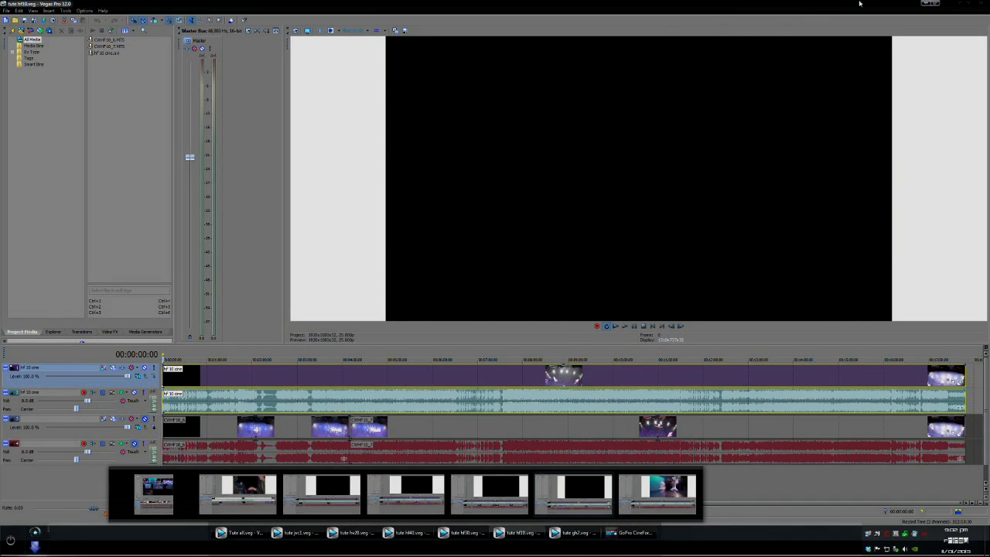
Step: Close the individual hf10, hf30, hf40, hv20, jvc1 and gh2 camera project windows, keeping only the Tute all.veg project open
{"action": "left_click", "coordinate": [982, 4]}
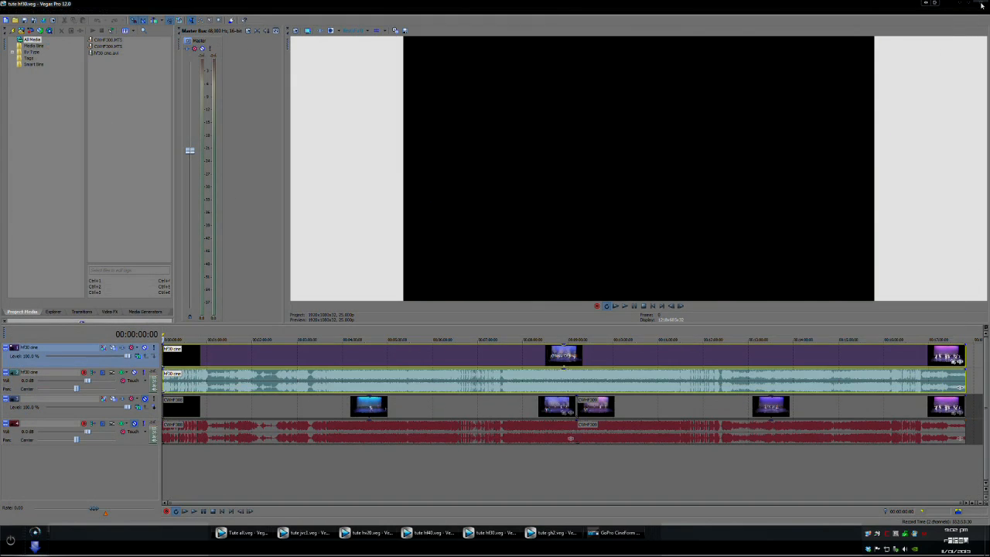
{"action": "left_click", "coordinate": [982, 4]}
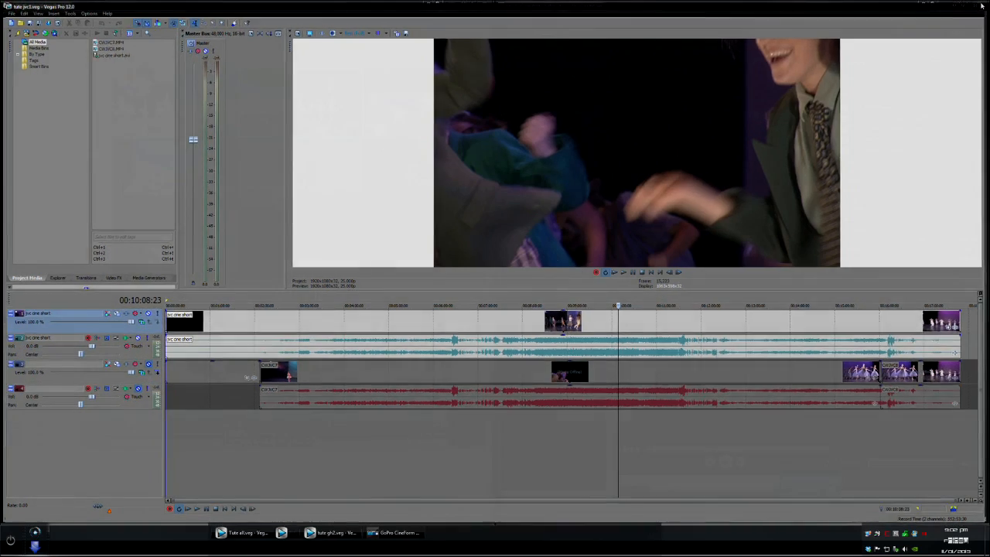
{"action": "left_click", "coordinate": [980, 6]}
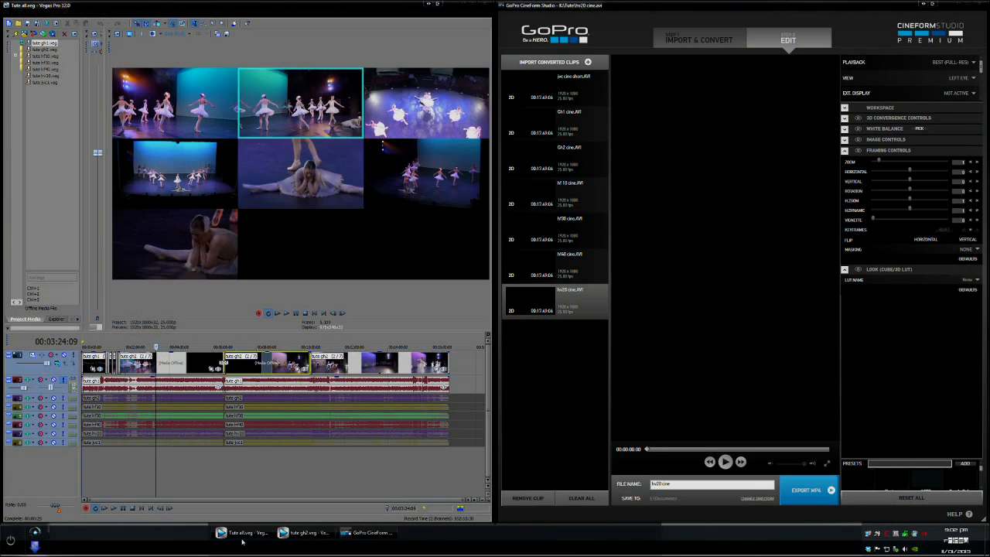
{"action": "left_click", "coordinate": [312, 533]}
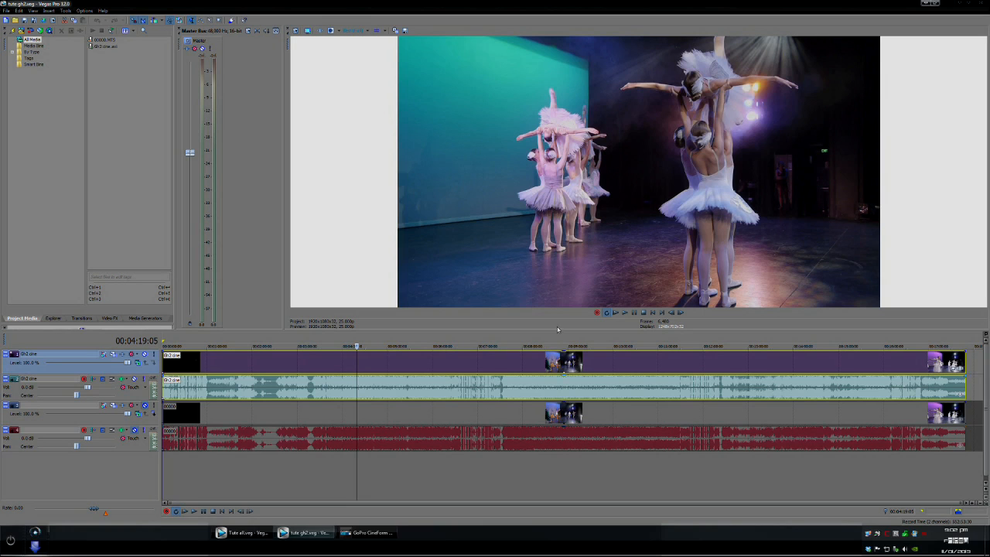
{"action": "left_click", "coordinate": [978, 5]}
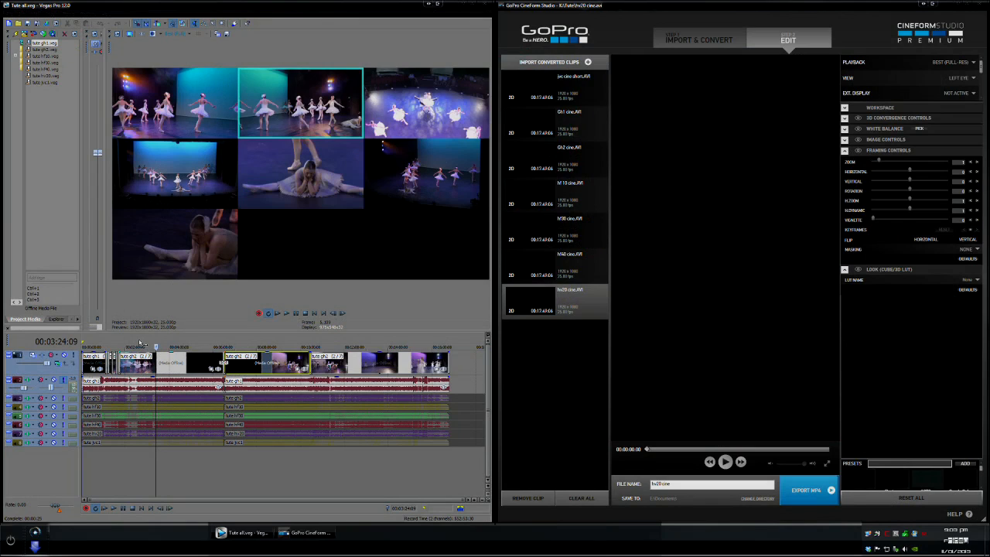
Step: Play the multicamera timeline from 00:01:11:13 to review the switches between camera angles
{"action": "left_click", "coordinate": [111, 341]}
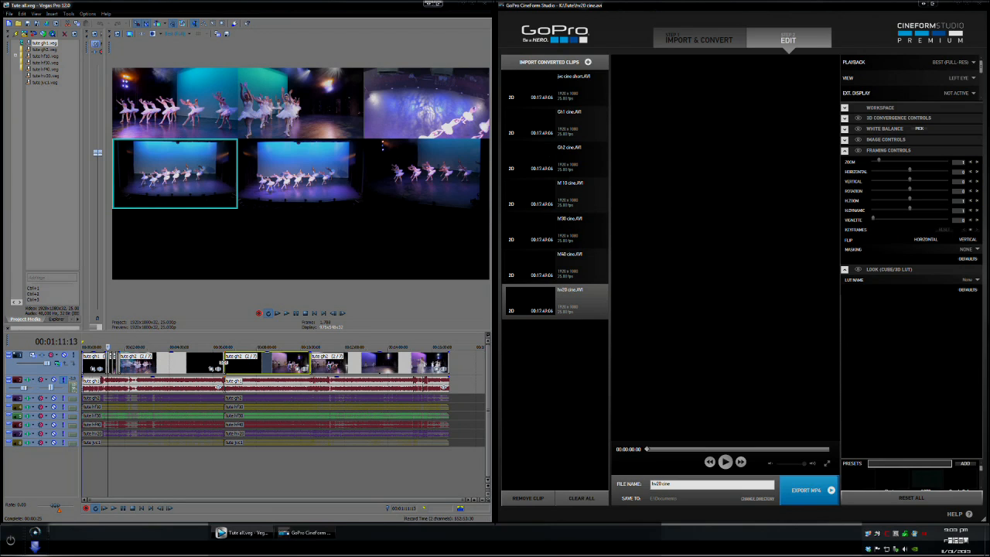
{"action": "key", "text": "space"}
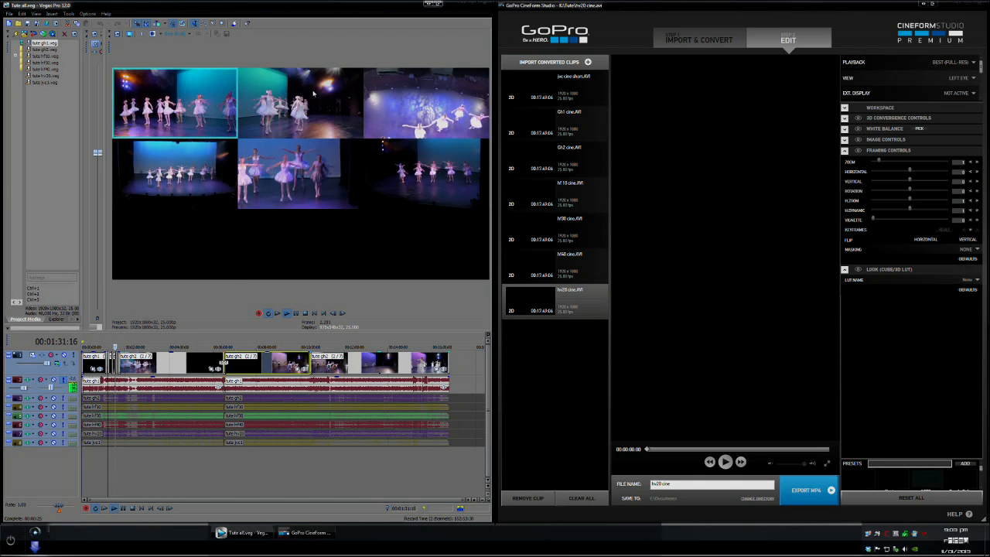
{"action": "key", "text": "6"}
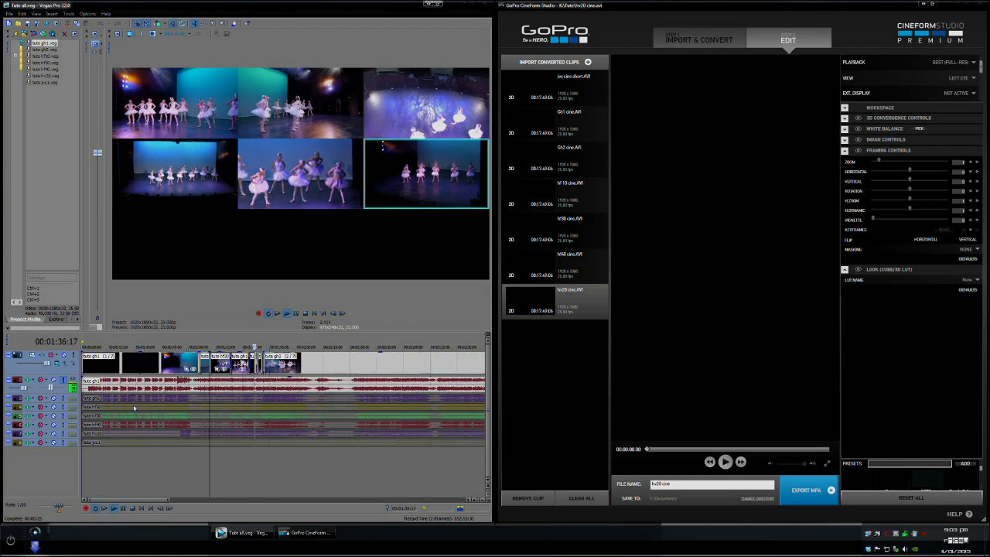
{"action": "key", "text": "2"}
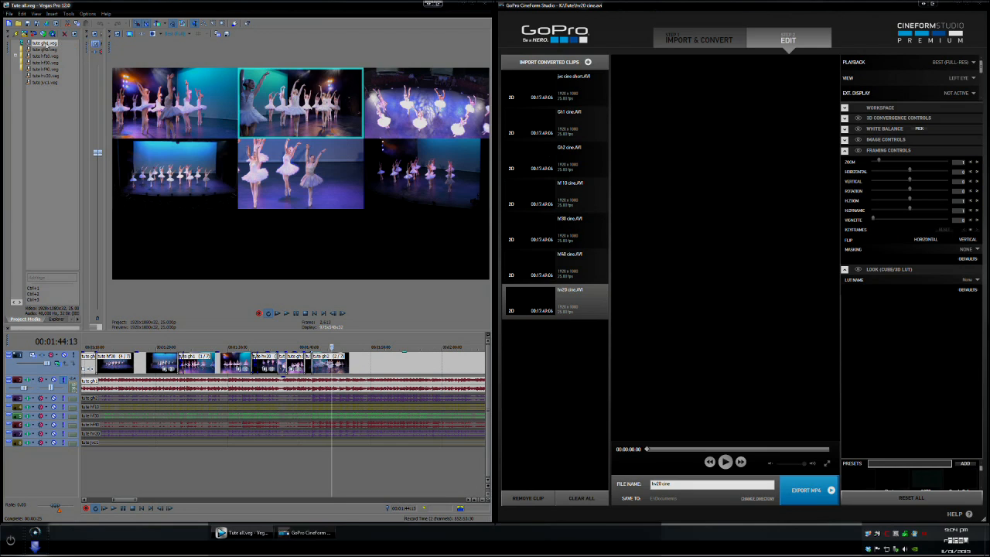
Step: Add the Sony Color Corrector and Sony Levels effects as Media FX on tute gh1.veg in the project media
{"action": "right_click", "coordinate": [46, 44]}
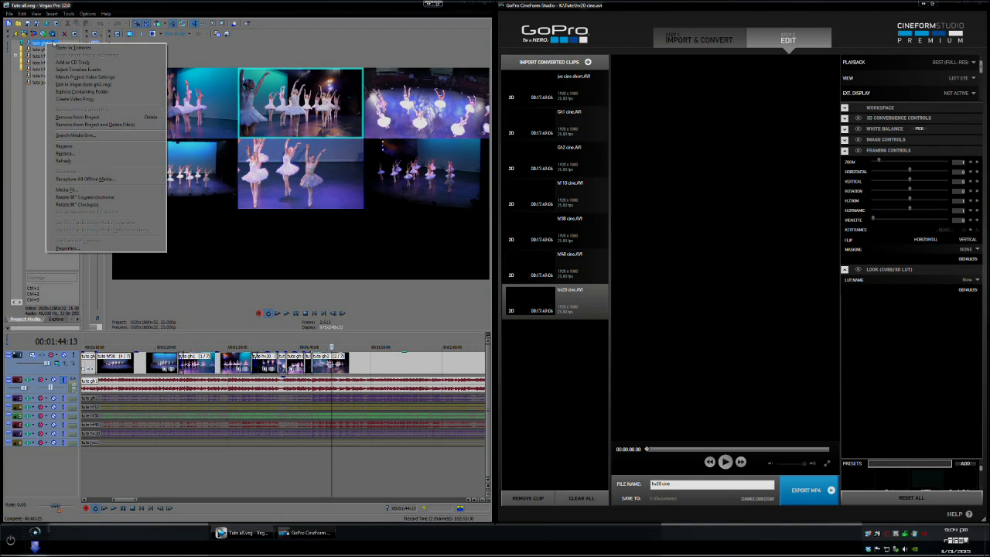
{"action": "left_click", "coordinate": [66, 189]}
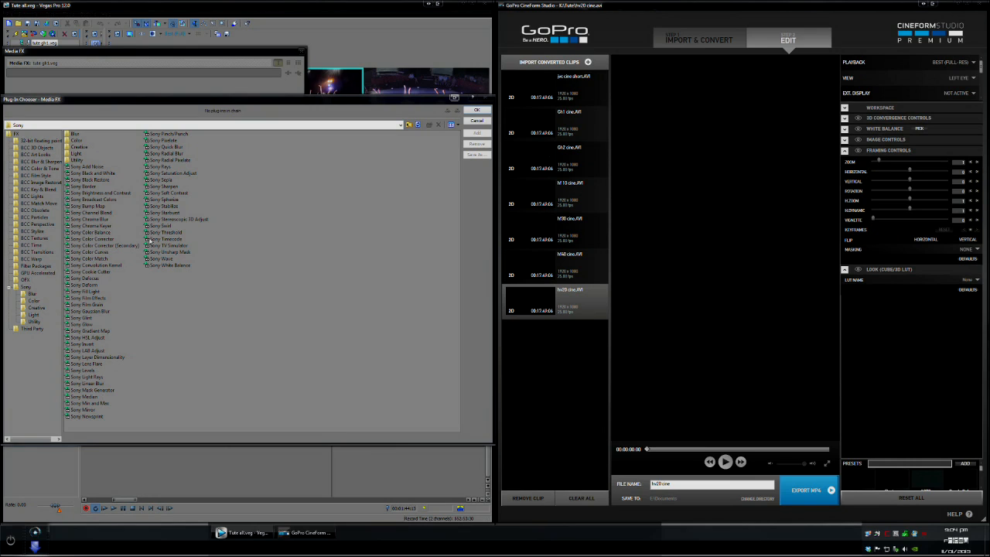
{"action": "left_click", "coordinate": [101, 241]}
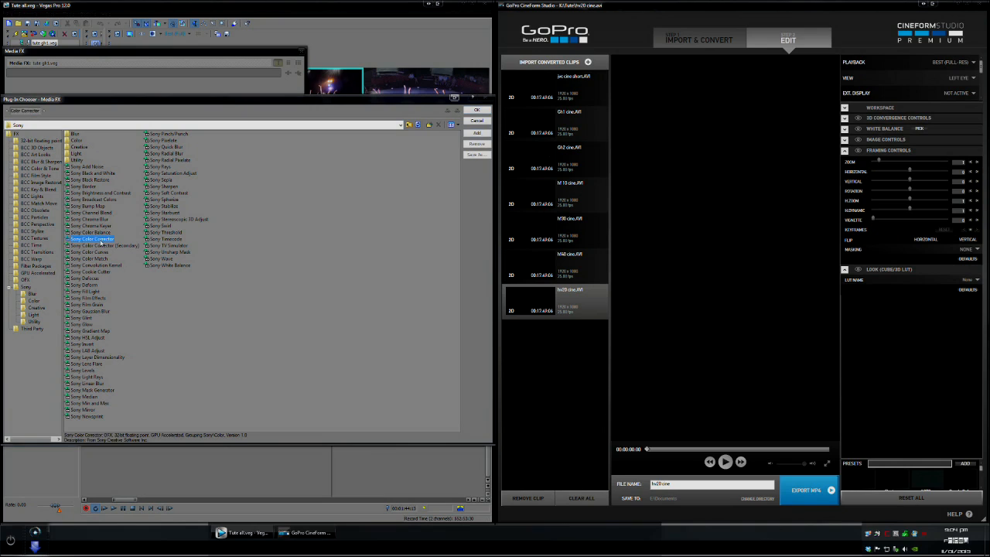
{"action": "left_click", "coordinate": [85, 370]}
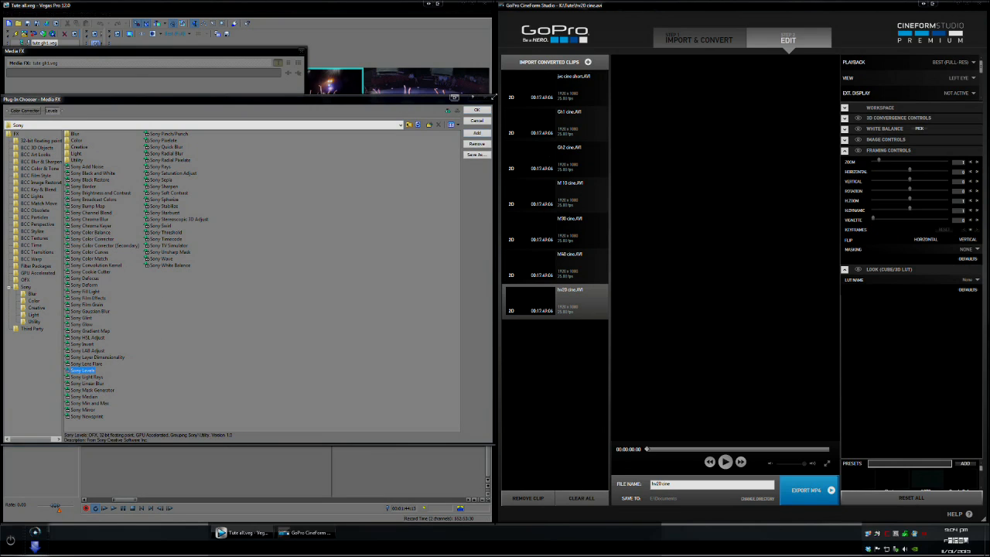
{"action": "left_click", "coordinate": [476, 109]}
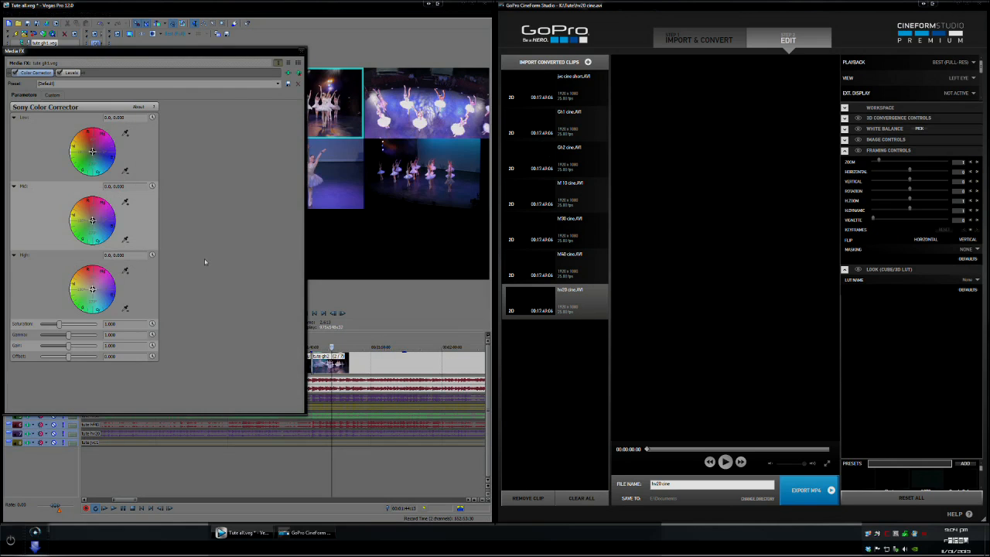
Step: Narrow the Media FX window, move it away from the project media list, and close it
{"action": "left_click_drag", "start_coordinate": [306, 261], "coordinate": [174, 274]}
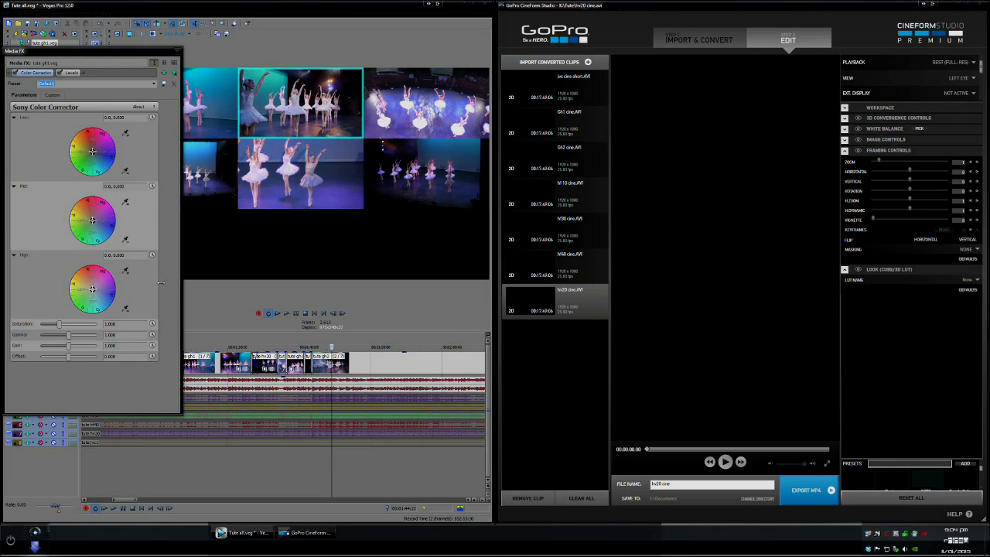
{"action": "left_click_drag", "start_coordinate": [106, 50], "coordinate": [279, 140]}
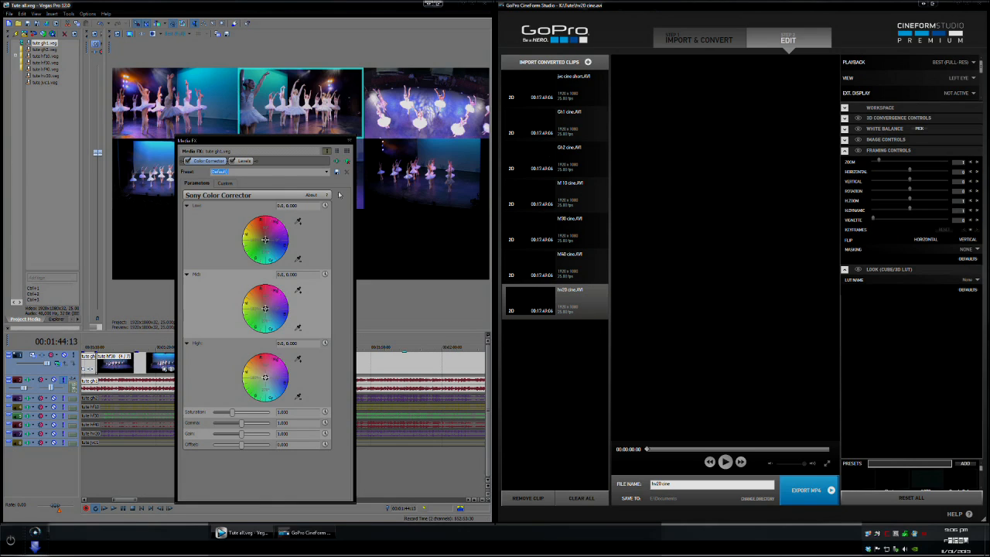
{"action": "left_click", "coordinate": [350, 143]}
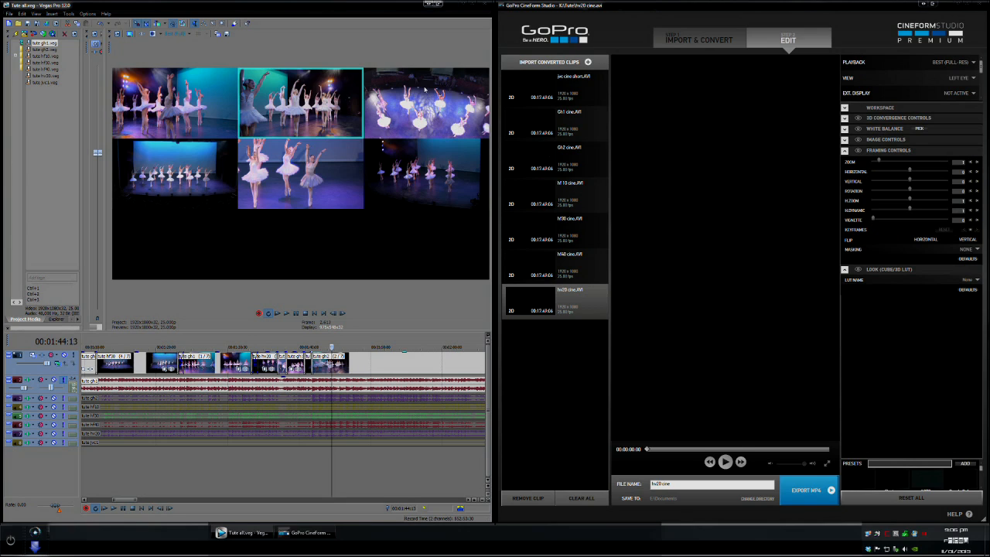
Step: Check the active camera at 00:01:35:10 and 00:01:38:03, and turn off multicamera editing to preview the single angle
{"action": "left_click", "coordinate": [267, 341]}
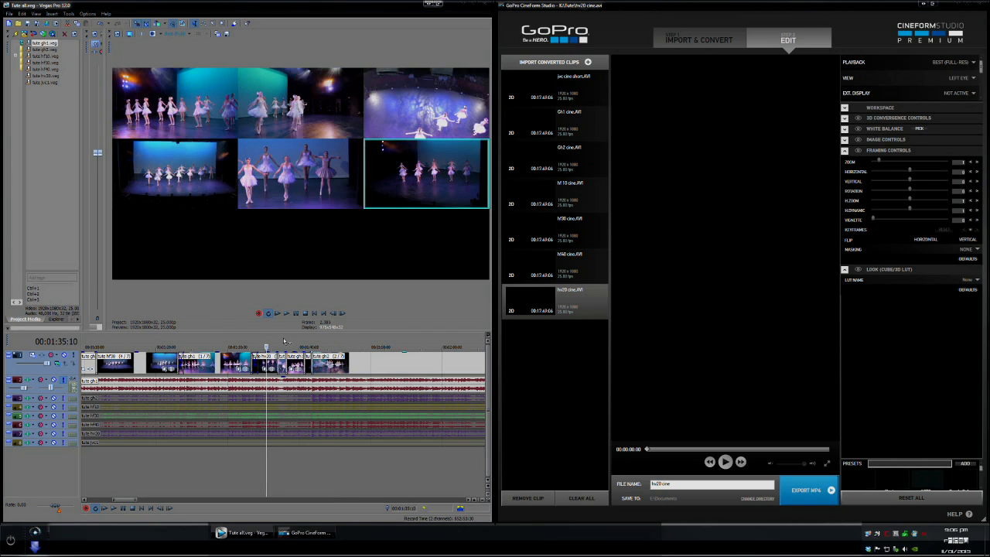
{"action": "left_click", "coordinate": [284, 341]}
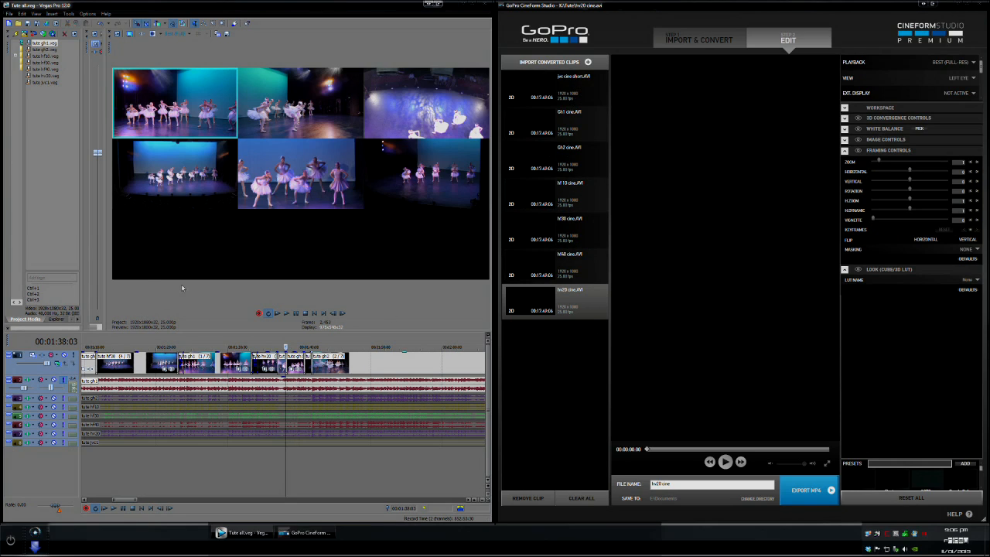
{"action": "key", "text": "ctrl+shift+d"}
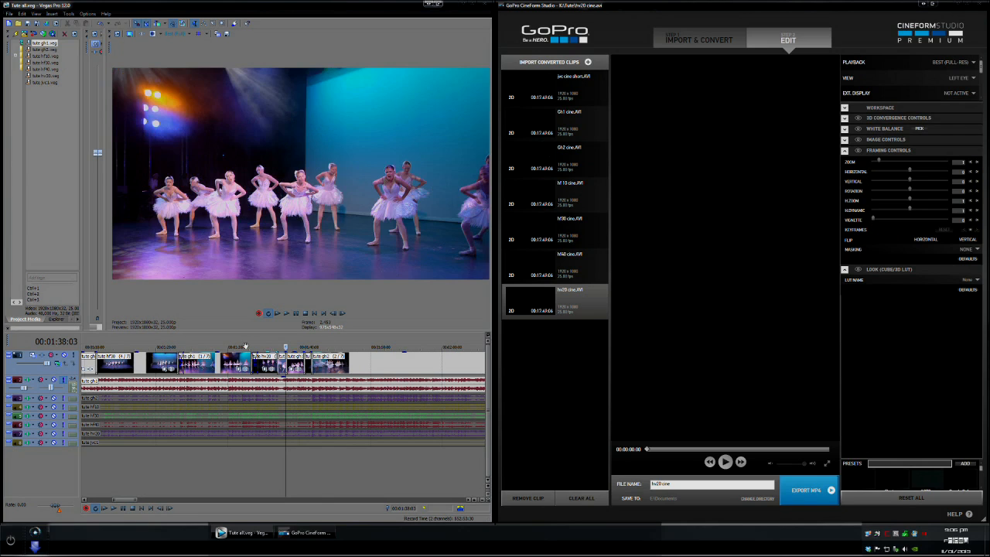
Step: Move the timeline cursor to 00:01:42:24 and select the jvc cine short.AVI clip in GoPro CineForm Studio
{"action": "left_click", "coordinate": [321, 347]}
{"action": "left_click", "coordinate": [569, 78]}
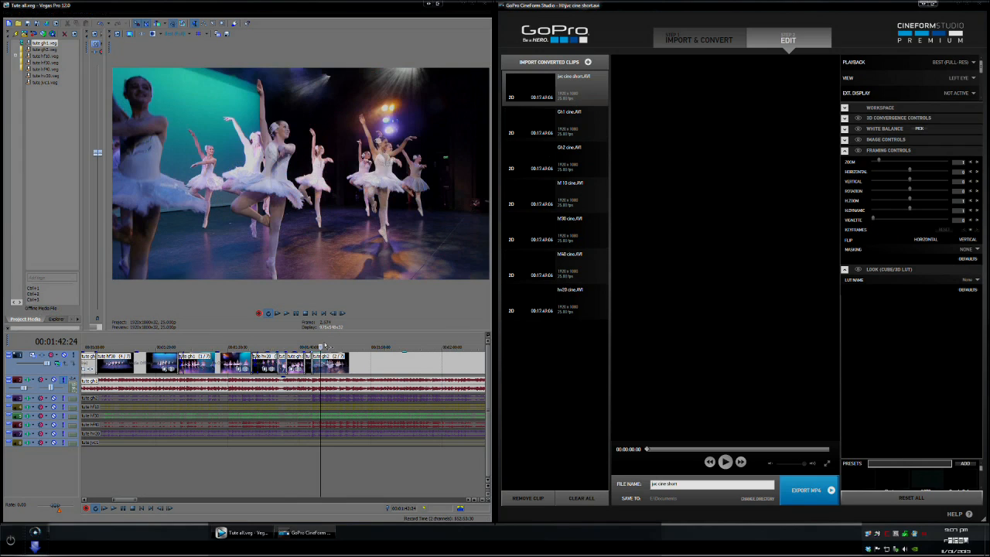
Step: Select the tute gh2 video event at 00:01:44:02 and cycle its active take to tute hf40
{"action": "left_click", "coordinate": [330, 369]}
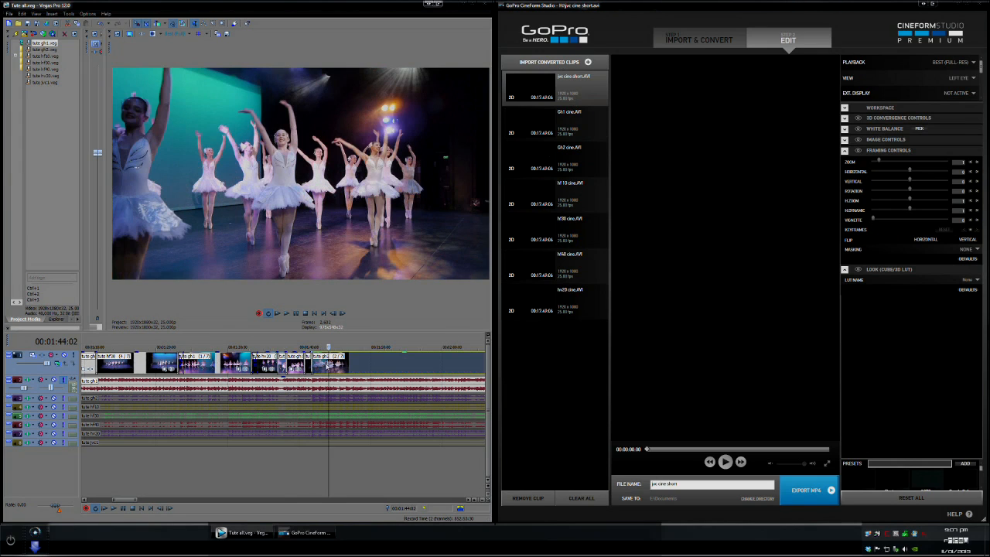
{"action": "key", "text": "t"}
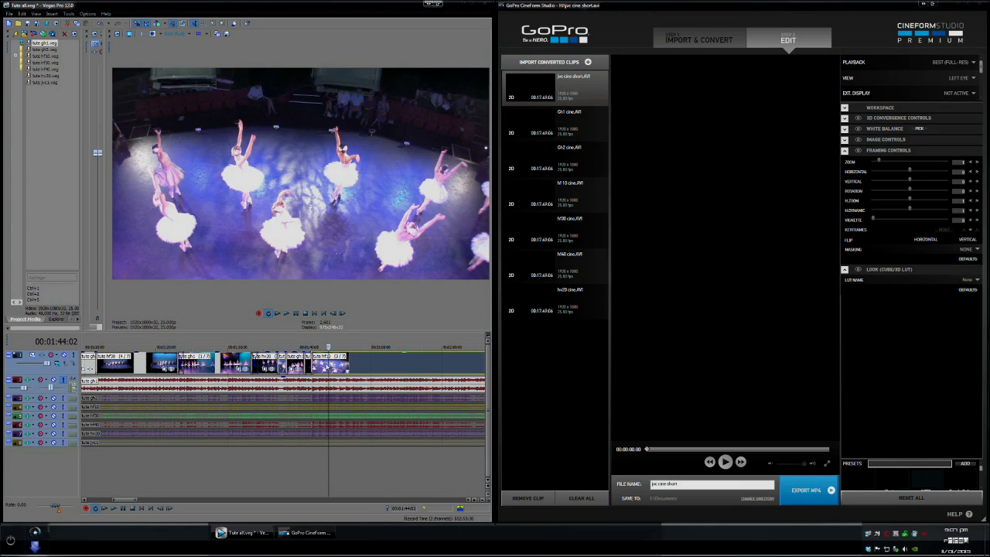
{"action": "key", "text": "t"}
{"action": "key", "text": "t"}
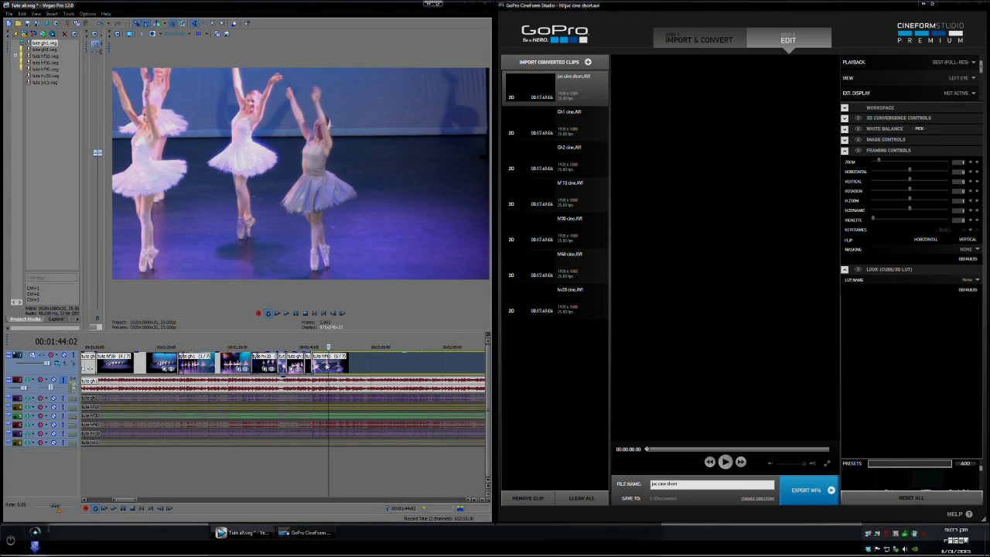
Step: Cycle the active take of the video event at 00:01:44:02 past tute hv20 to tute jvc1
{"action": "key", "text": "t"}
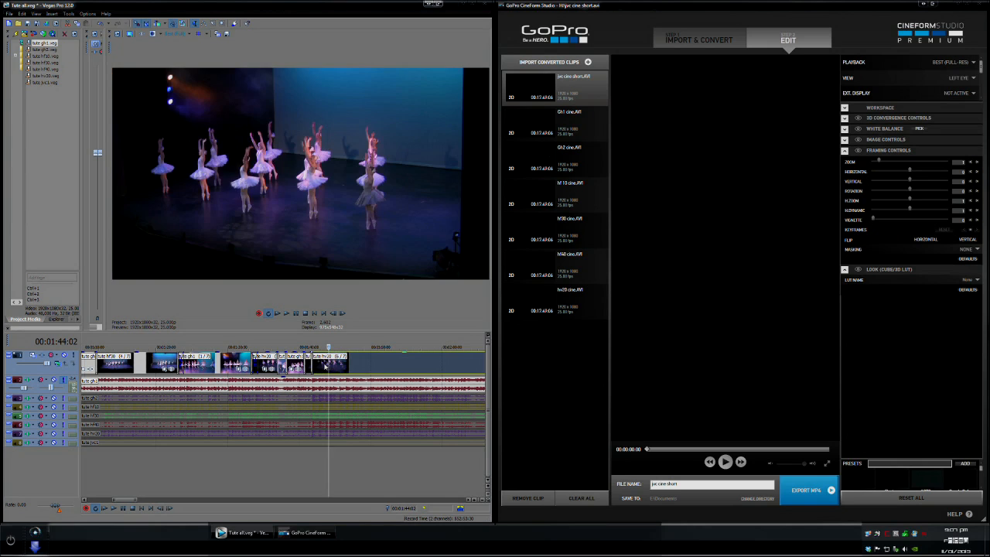
{"action": "key", "text": "t"}
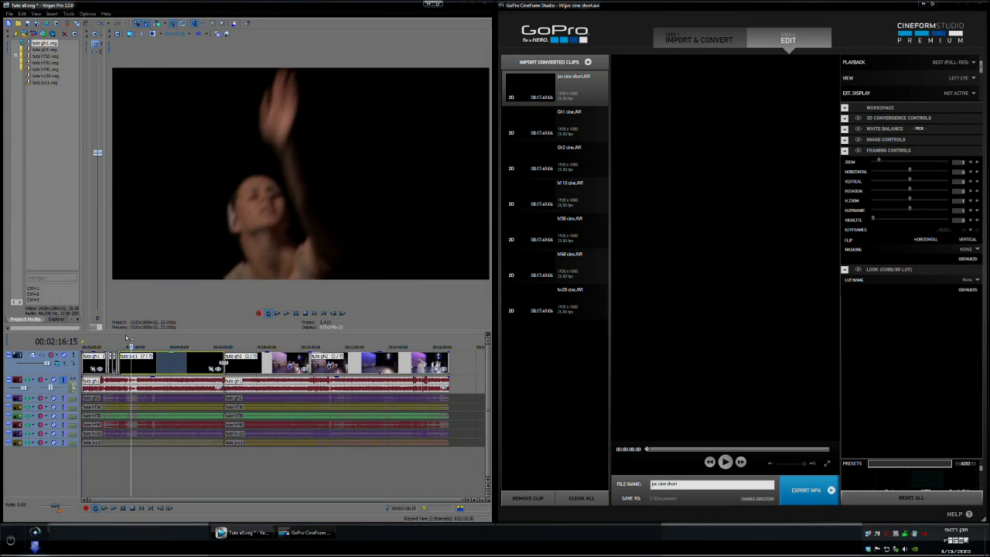
Step: Mark a loop region across the first part of the long tute jvc1 event and play it from its start
{"action": "left_click_drag", "start_coordinate": [126, 341], "coordinate": [180, 341]}
{"action": "left_click", "coordinate": [130, 339]}
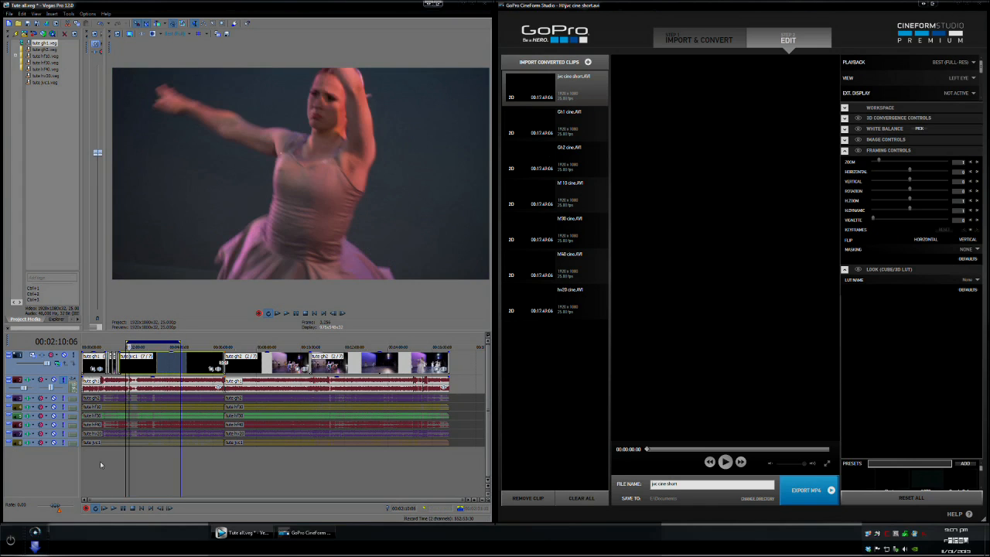
{"action": "key", "text": "space"}
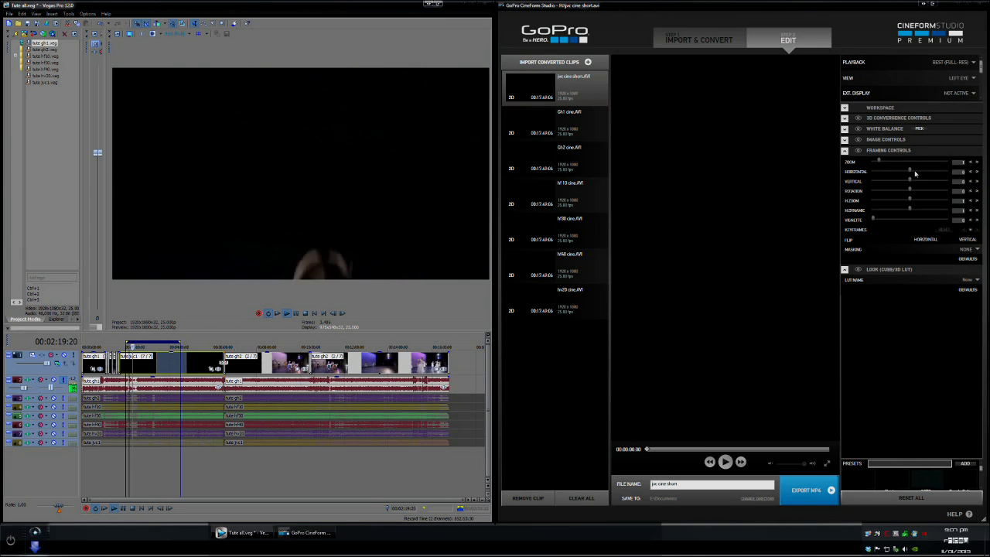
Step: Try exposure, gain, saturation and contrast changes on jvc cine short.AVI in the image controls during playback, returning each to its default
{"action": "left_click", "coordinate": [845, 140]}
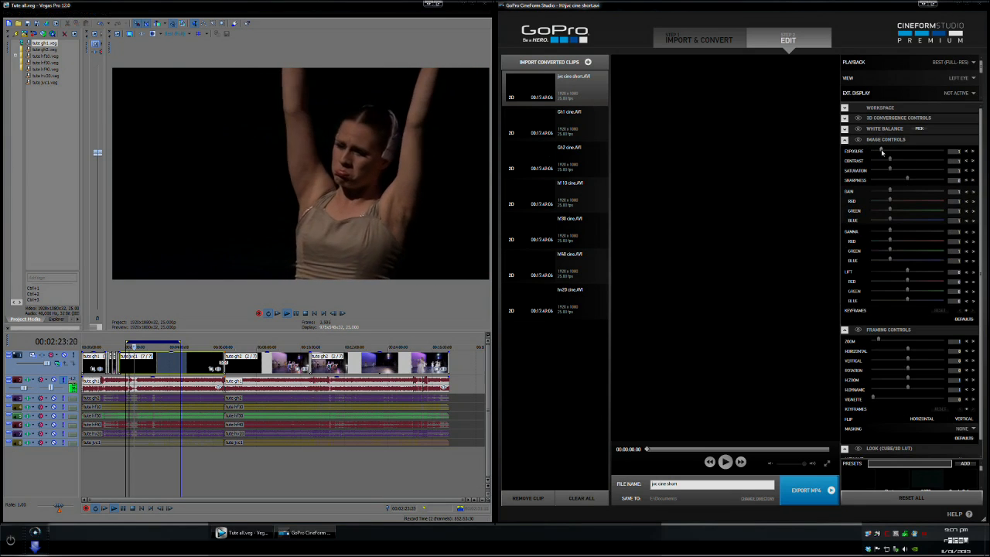
{"action": "mouse_move", "coordinate": [883, 152]}
{"action": "left_mouse_down"}
{"action": "mouse_move", "coordinate": [927, 151]}
{"action": "mouse_move", "coordinate": [867, 153]}
{"action": "mouse_move", "coordinate": [879, 157]}
{"action": "left_mouse_up"}
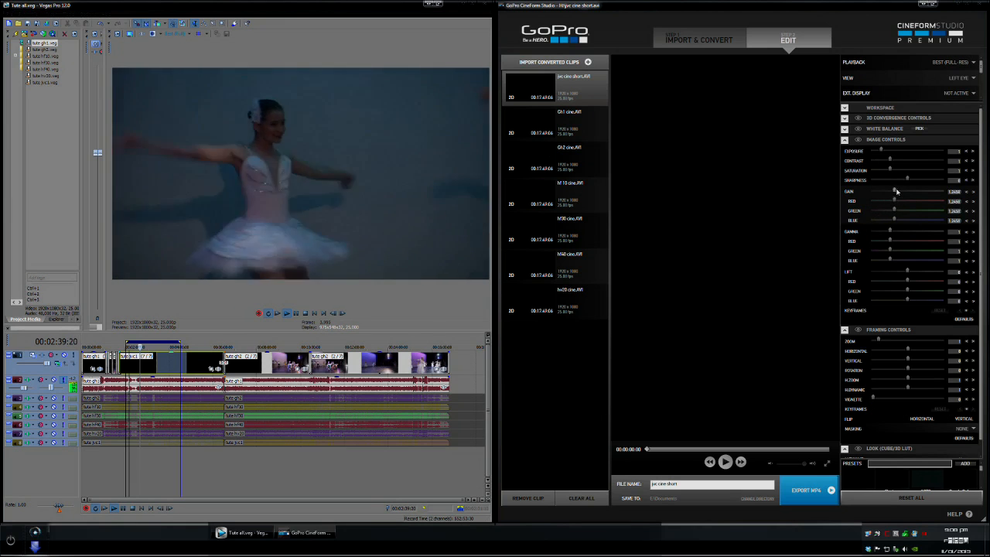
{"action": "mouse_move", "coordinate": [891, 191]}
{"action": "left_mouse_down"}
{"action": "mouse_move", "coordinate": [928, 190]}
{"action": "mouse_move", "coordinate": [878, 192]}
{"action": "mouse_move", "coordinate": [888, 191]}
{"action": "left_mouse_up"}
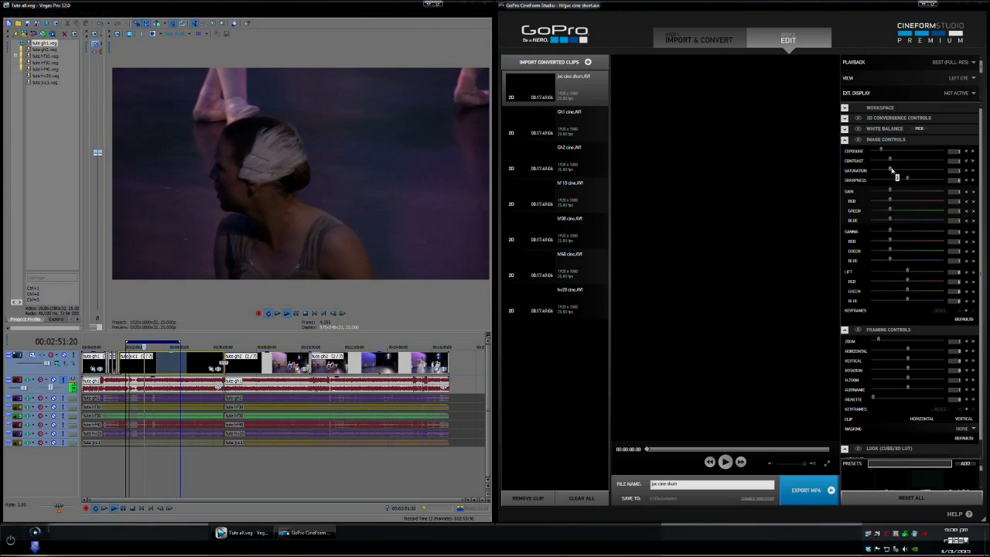
{"action": "mouse_move", "coordinate": [890, 169]}
{"action": "left_mouse_down"}
{"action": "mouse_move", "coordinate": [929, 169]}
{"action": "mouse_move", "coordinate": [910, 170]}
{"action": "left_mouse_up"}
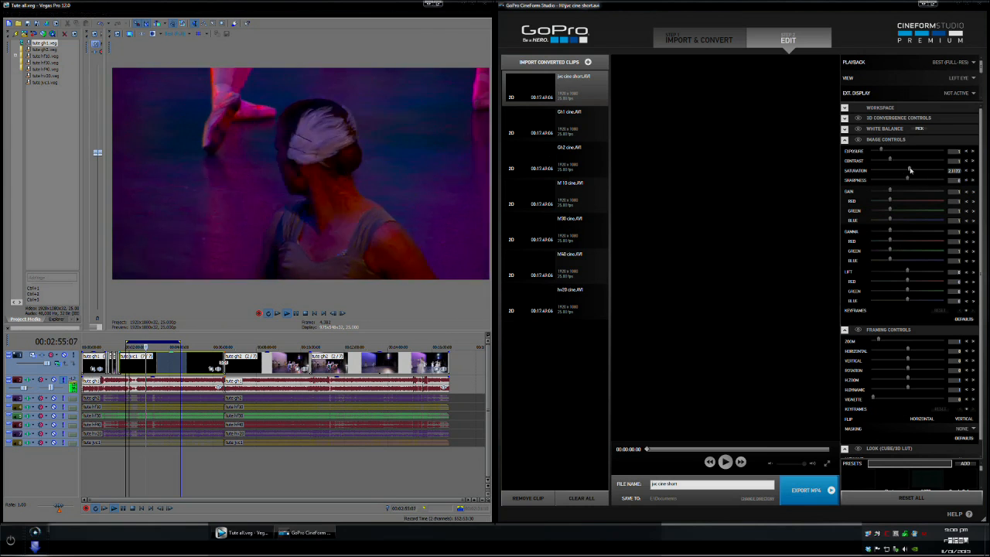
{"action": "double_click", "coordinate": [857, 171]}
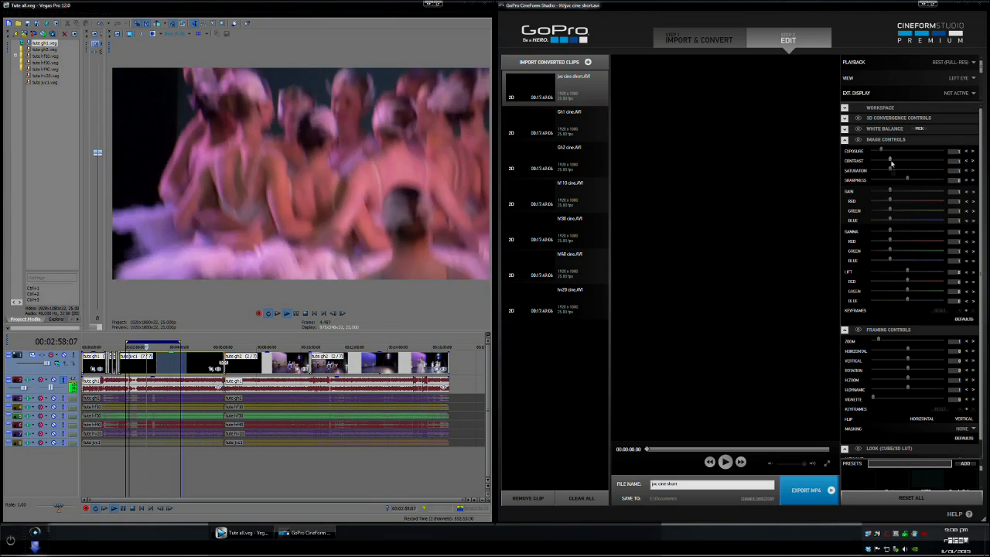
{"action": "mouse_move", "coordinate": [890, 160]}
{"action": "left_mouse_down"}
{"action": "mouse_move", "coordinate": [871, 159]}
{"action": "mouse_move", "coordinate": [897, 157]}
{"action": "left_mouse_up"}
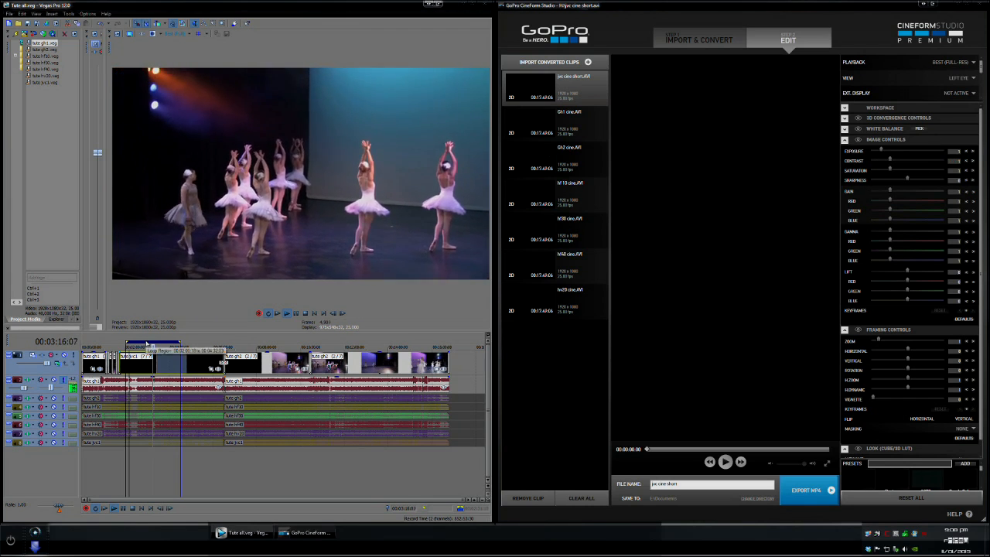
Step: Move the loop region to the start of the timeline and play the edit from shortly after 00:01:00
{"action": "left_click_drag", "start_coordinate": [147, 344], "coordinate": [103, 345]}
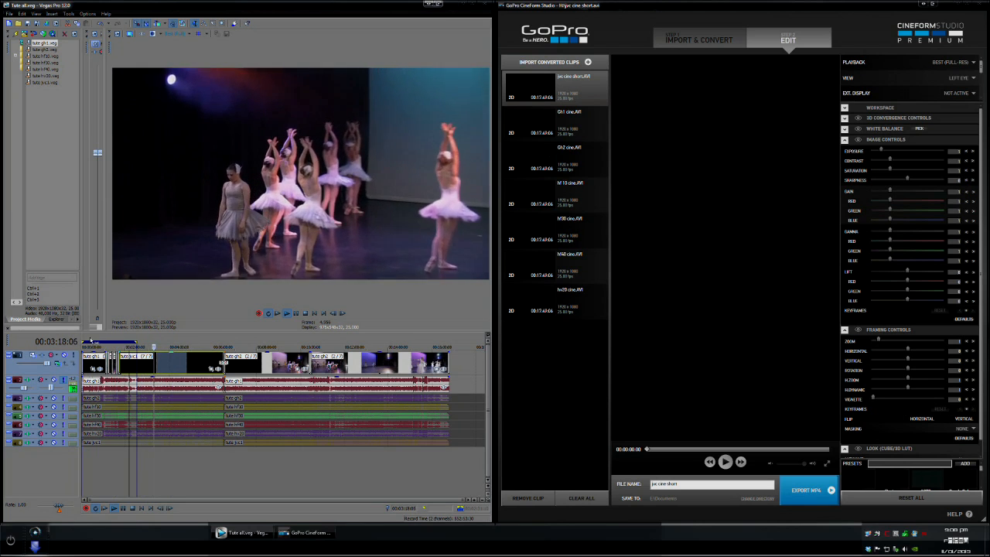
{"action": "scroll", "coordinate": [152, 366], "scroll_direction": "up", "scroll_amount": 4}
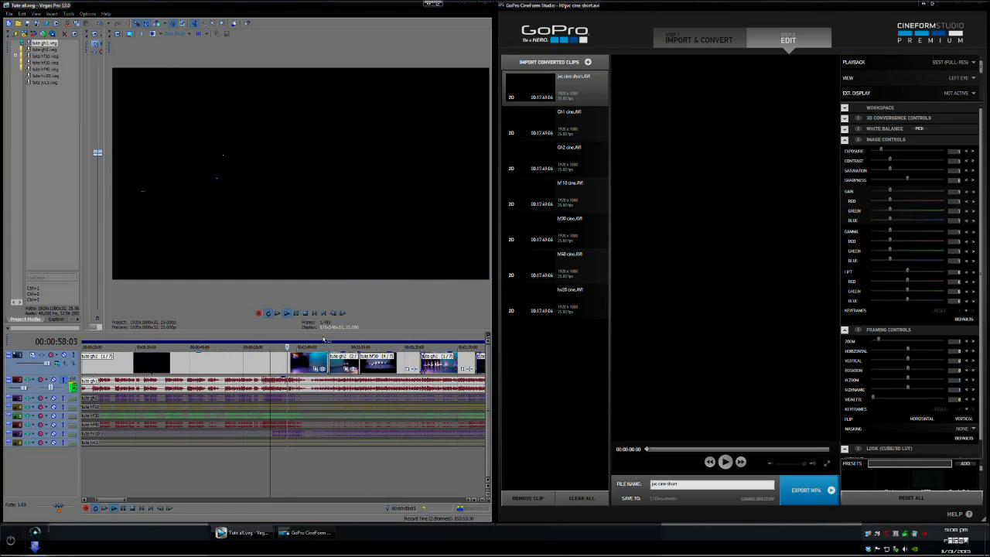
{"action": "left_click", "coordinate": [326, 342]}
{"action": "scroll", "coordinate": [326, 356], "scroll_direction": "down", "scroll_amount": 4}
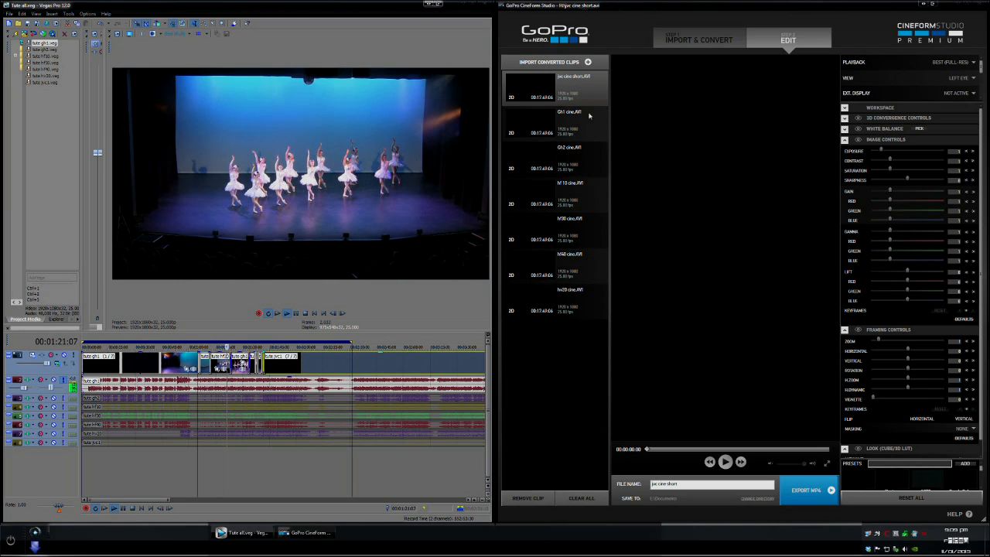
Step: Replay the tute hf30 shot and select the matching hf30 cine.AVI clip in GoPro CineForm Studio
{"action": "left_click", "coordinate": [579, 230]}
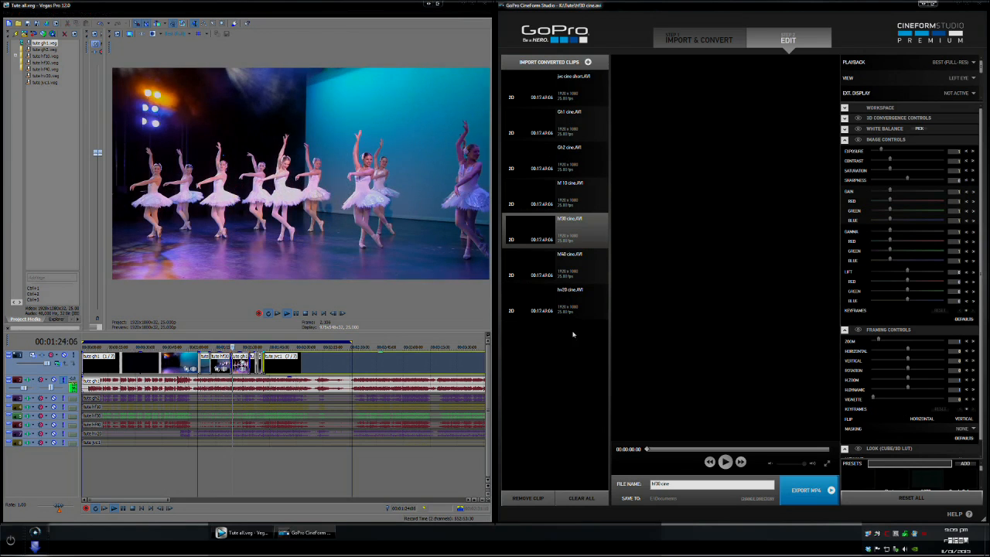
{"action": "left_click", "coordinate": [221, 339]}
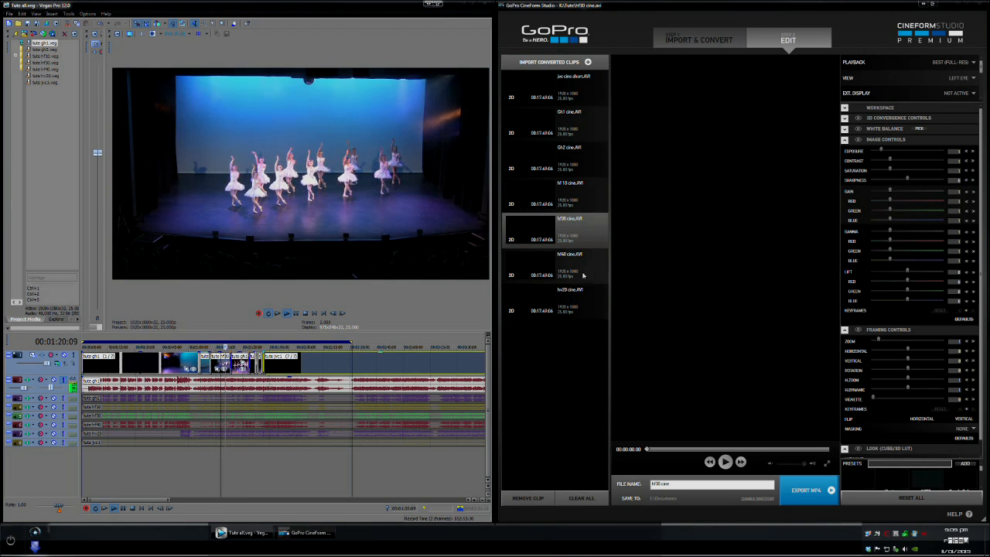
{"action": "left_click", "coordinate": [576, 225]}
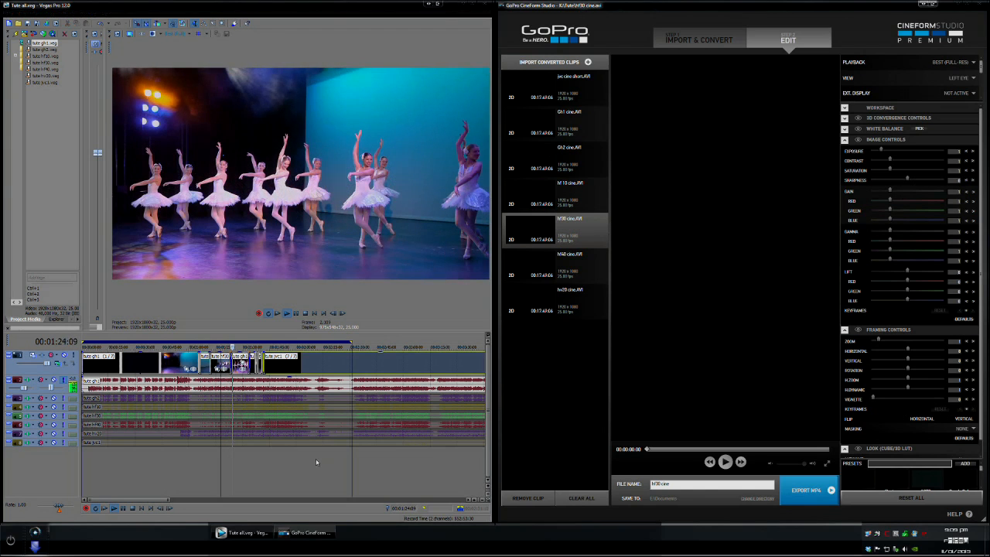
Step: Play from the start of the tute hf30 event and mark a short loop region around it
{"action": "left_click", "coordinate": [211, 338]}
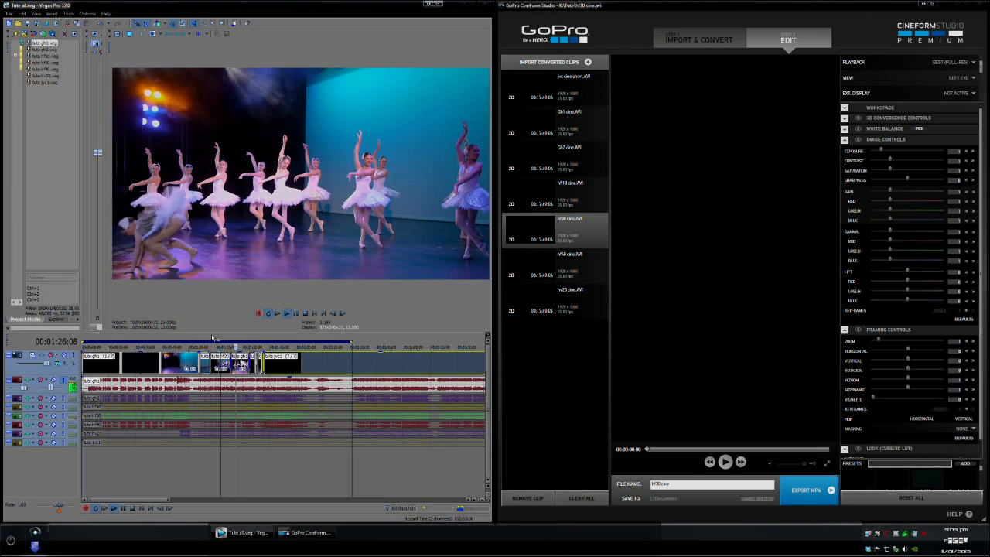
{"action": "left_click_drag", "start_coordinate": [206, 338], "coordinate": [235, 334]}
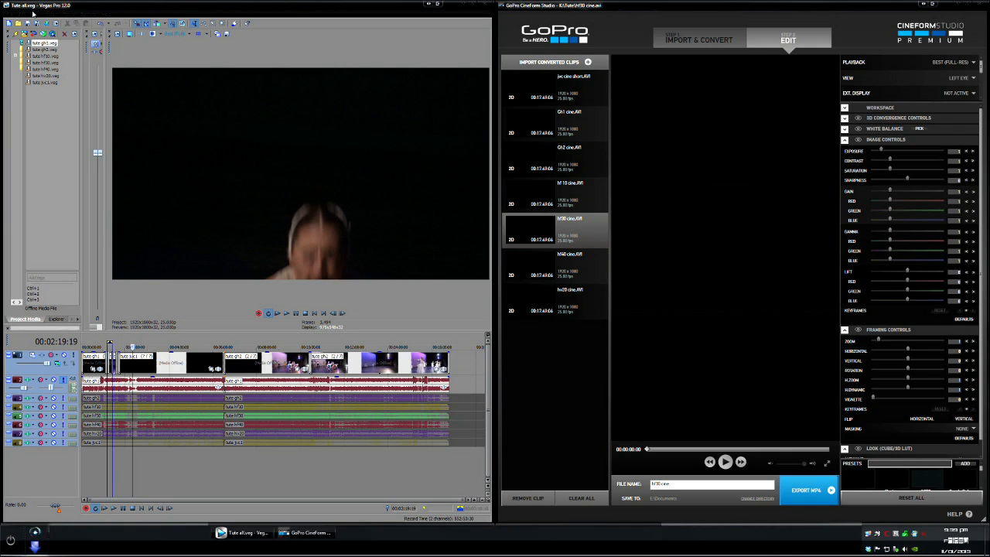
Step: Show the Video Scopes in Vegas Pro, enlarge their window, and place it clear of most of the video preview
{"action": "left_click", "coordinate": [35, 13]}
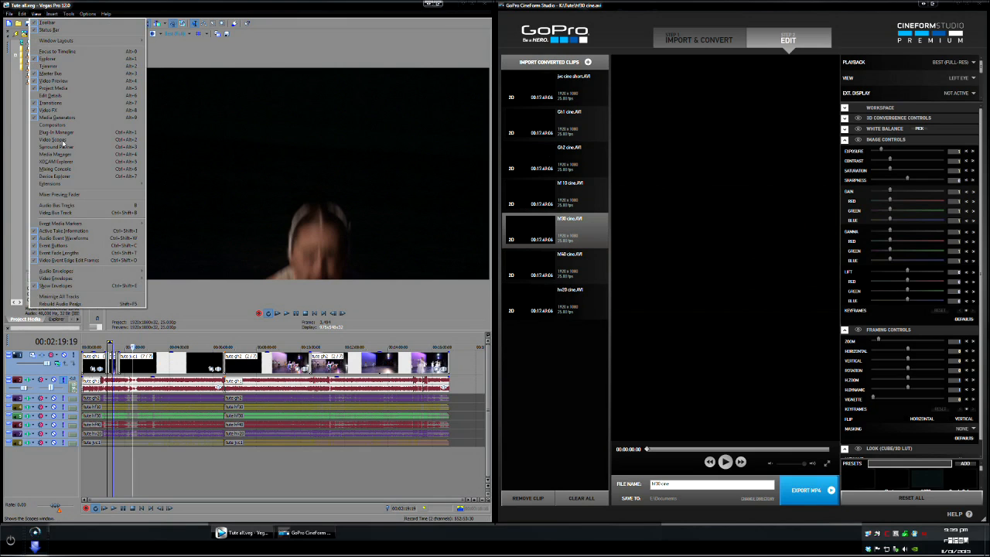
{"action": "left_click", "coordinate": [54, 139]}
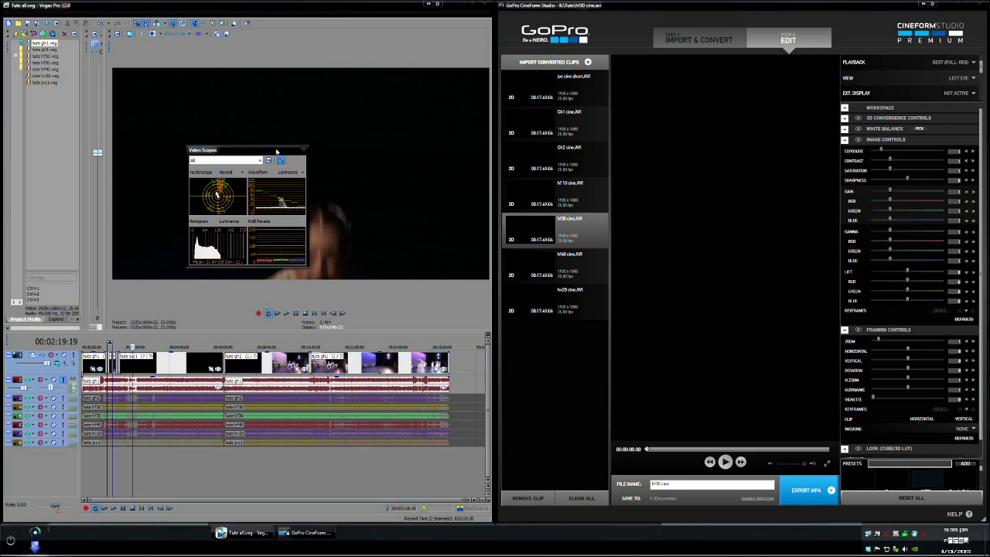
{"action": "left_click_drag", "start_coordinate": [293, 152], "coordinate": [588, 183]}
{"action": "left_click_drag", "start_coordinate": [627, 313], "coordinate": [824, 291]}
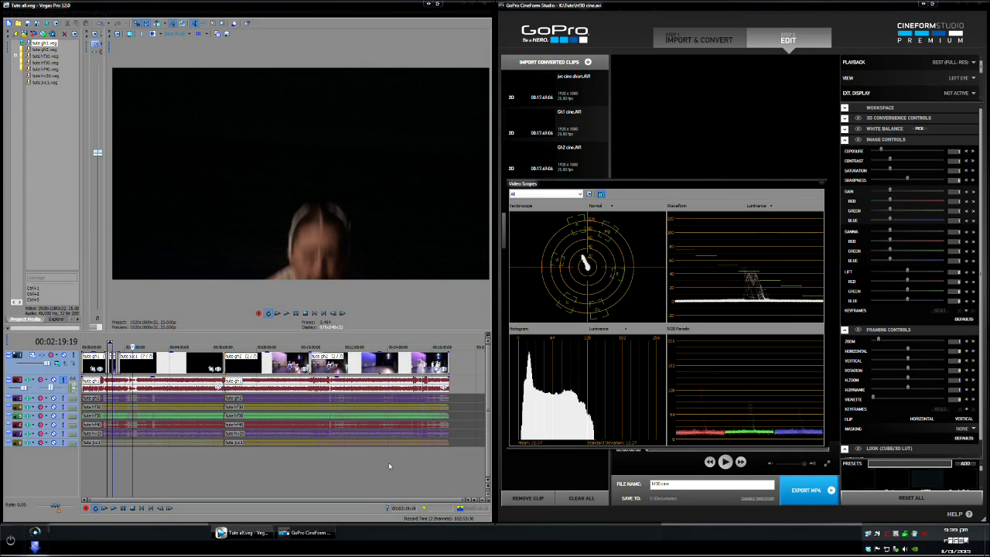
{"action": "left_click_drag", "start_coordinate": [662, 187], "coordinate": [606, 204]}
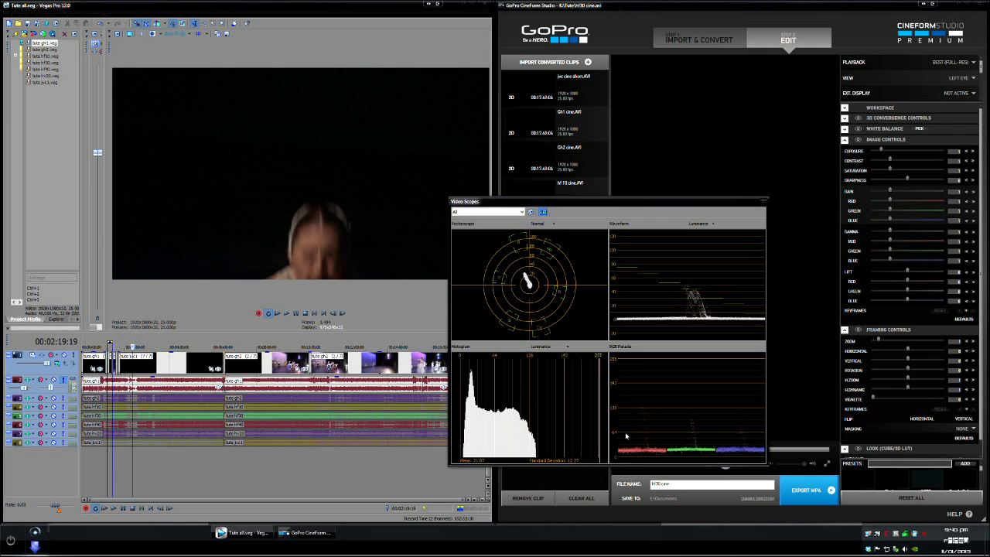
Step: Examine the video scopes for the frames at 00:02:53:16 and 00:04:26:21
{"action": "left_click", "coordinate": [145, 343]}
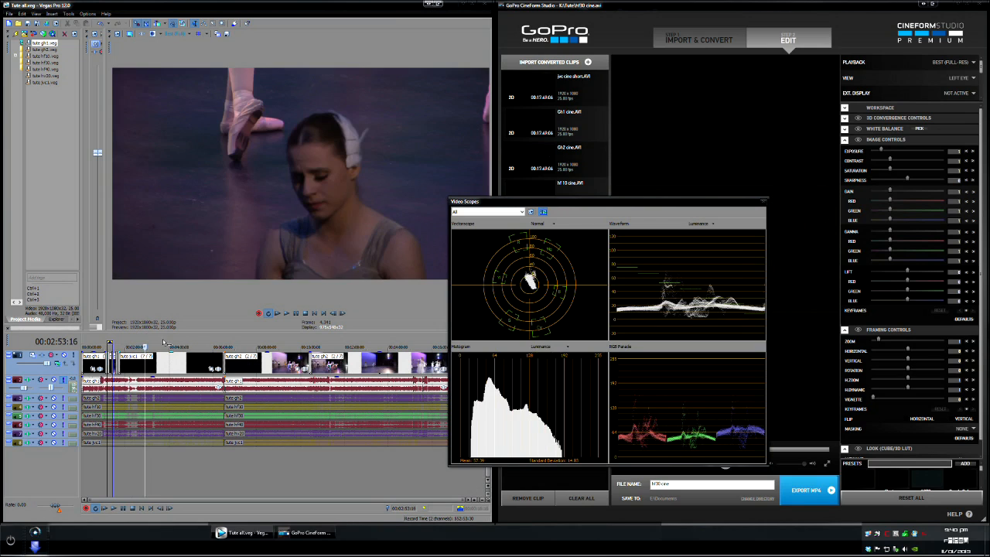
{"action": "left_click", "coordinate": [178, 345]}
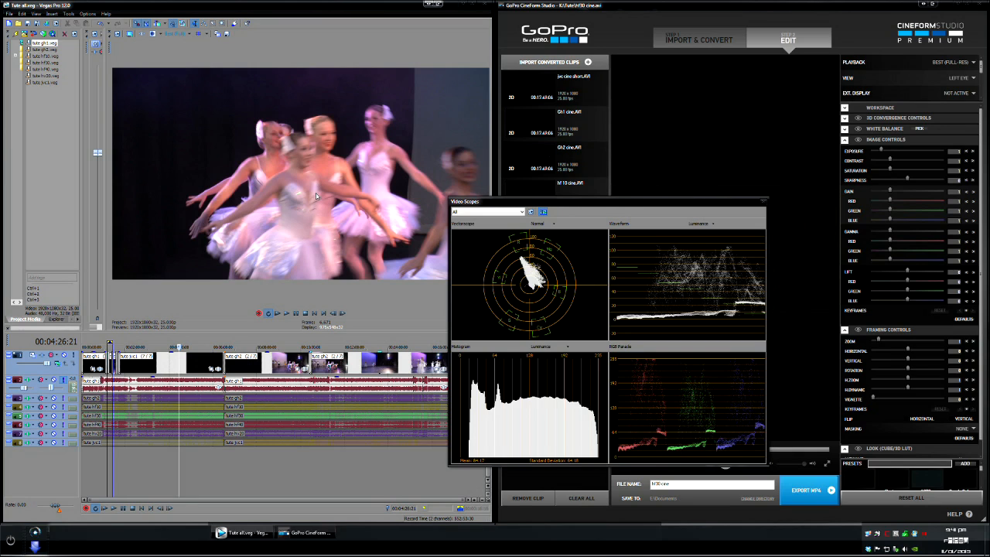
Step: Add the Sony Levels plug-in to the video output effects chain
{"action": "left_click", "coordinate": [140, 36]}
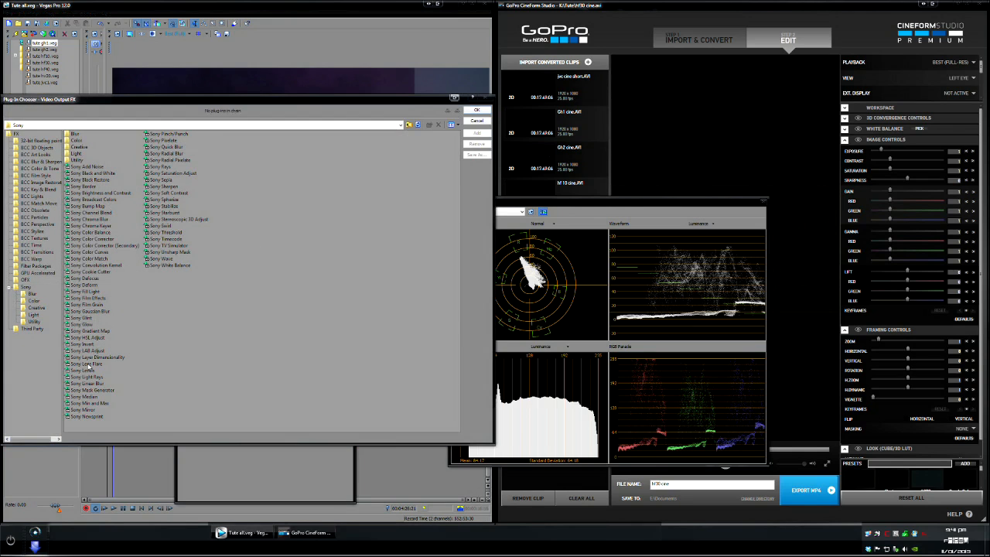
{"action": "left_click", "coordinate": [83, 370]}
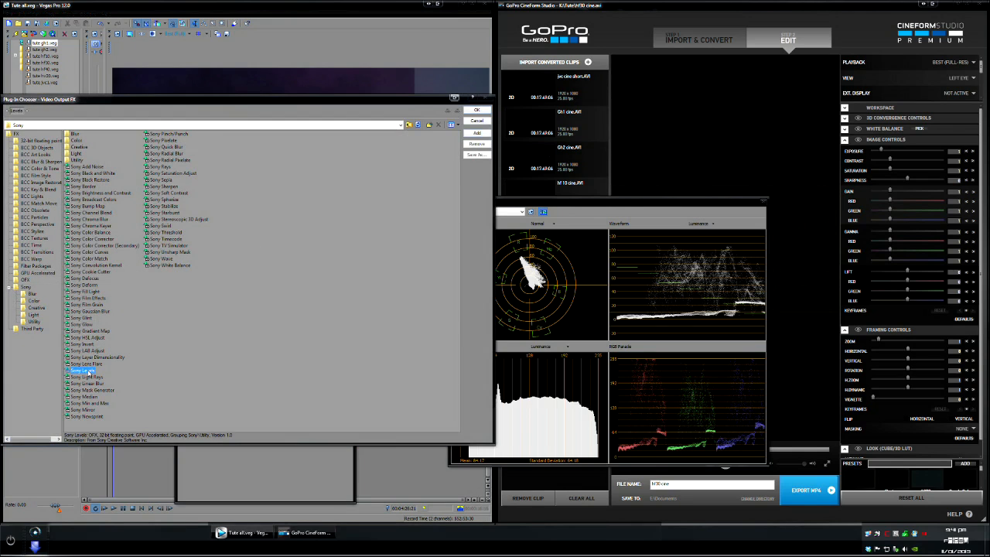
{"action": "left_click", "coordinate": [477, 112]}
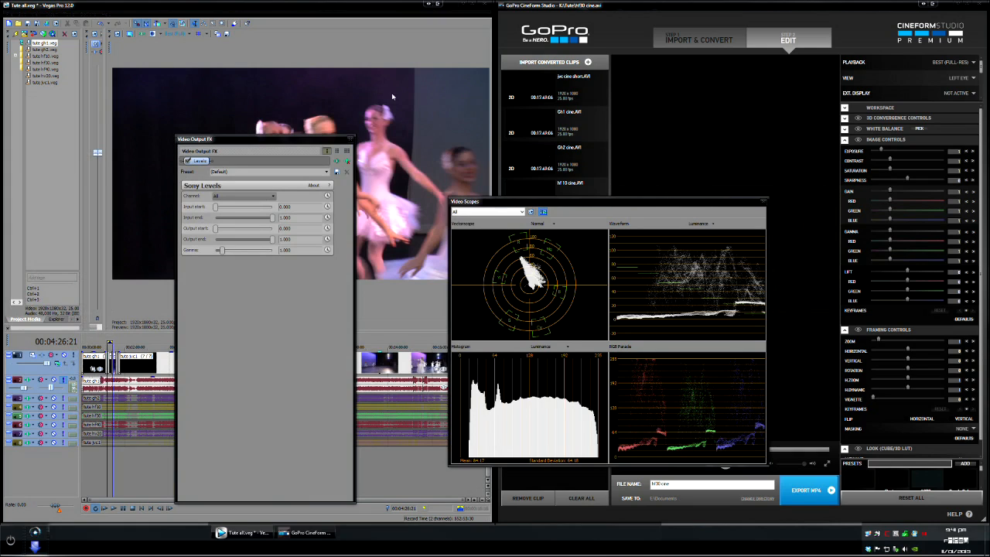
Step: Apply the Studio RGB to Computer RGB preset to Sony Levels and move the Video Output FX window off the preview
{"action": "left_click", "coordinate": [327, 173]}
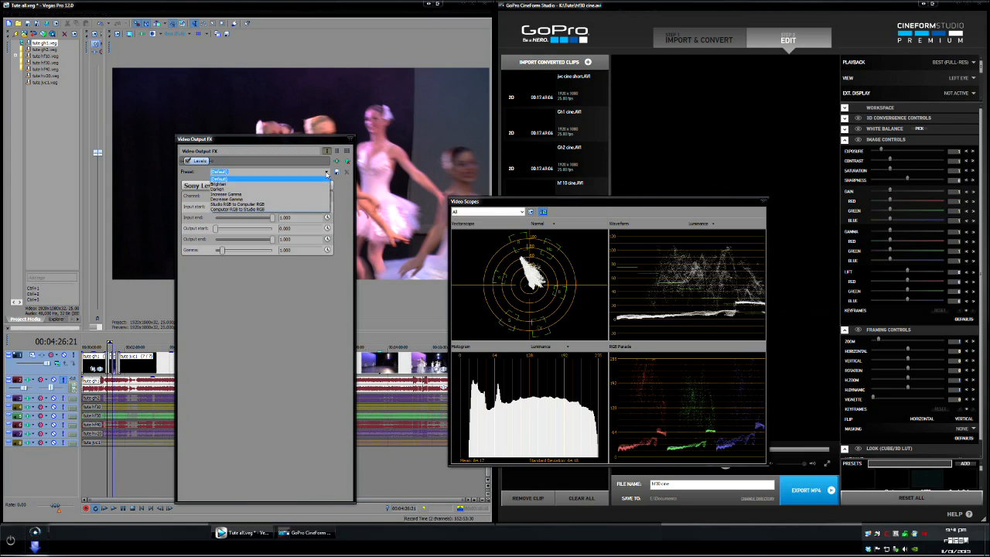
{"action": "left_click", "coordinate": [234, 204]}
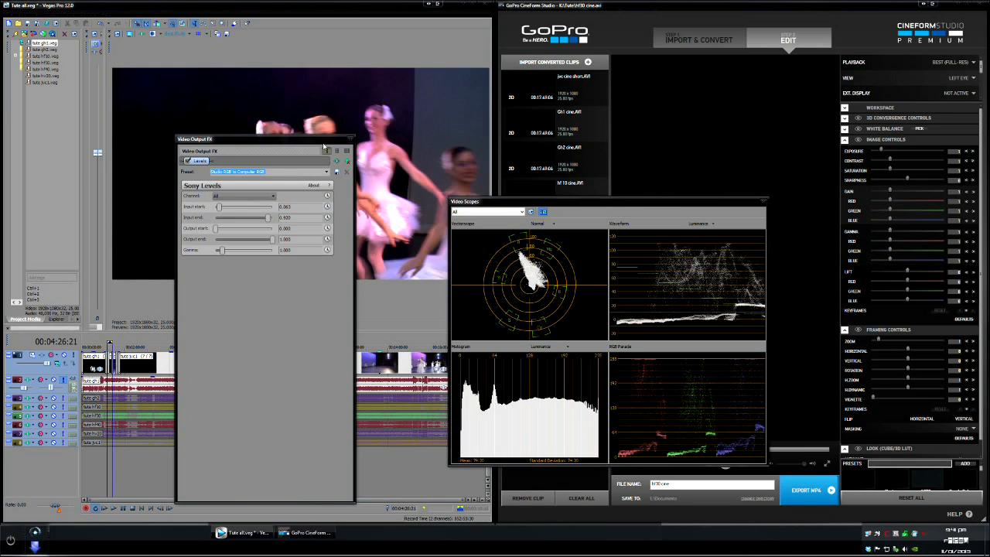
{"action": "left_click_drag", "start_coordinate": [331, 141], "coordinate": [955, 116]}
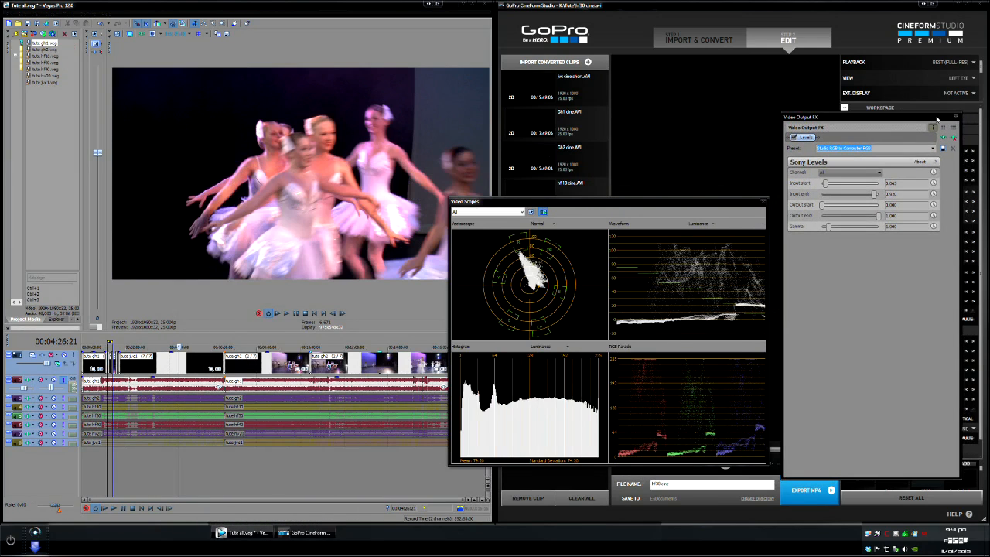
Step: Compare the preview and scopes with the output Levels effect switched off and on
{"action": "left_click", "coordinate": [794, 139]}
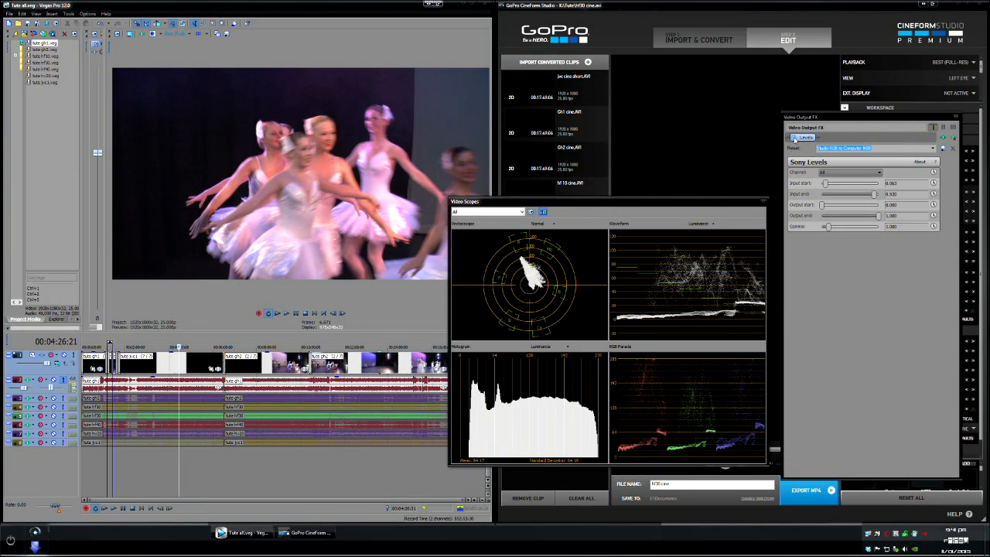
{"action": "left_click", "coordinate": [794, 138]}
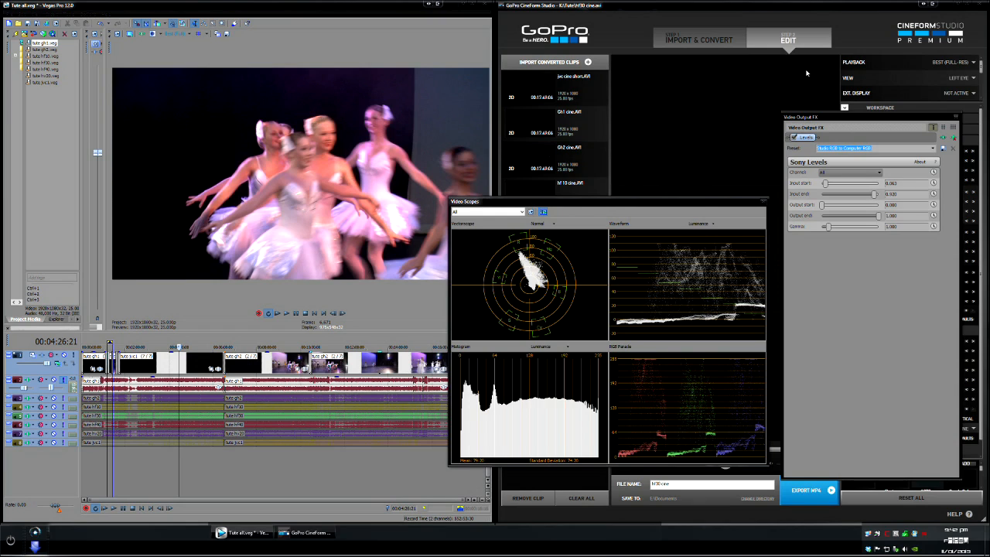
{"action": "left_click", "coordinate": [793, 138]}
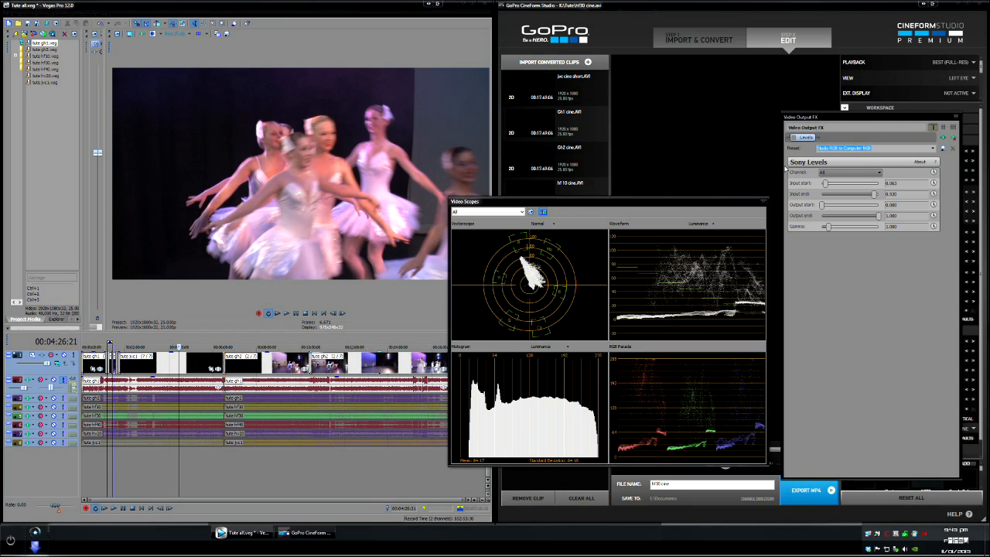
{"action": "left_click", "coordinate": [793, 137]}
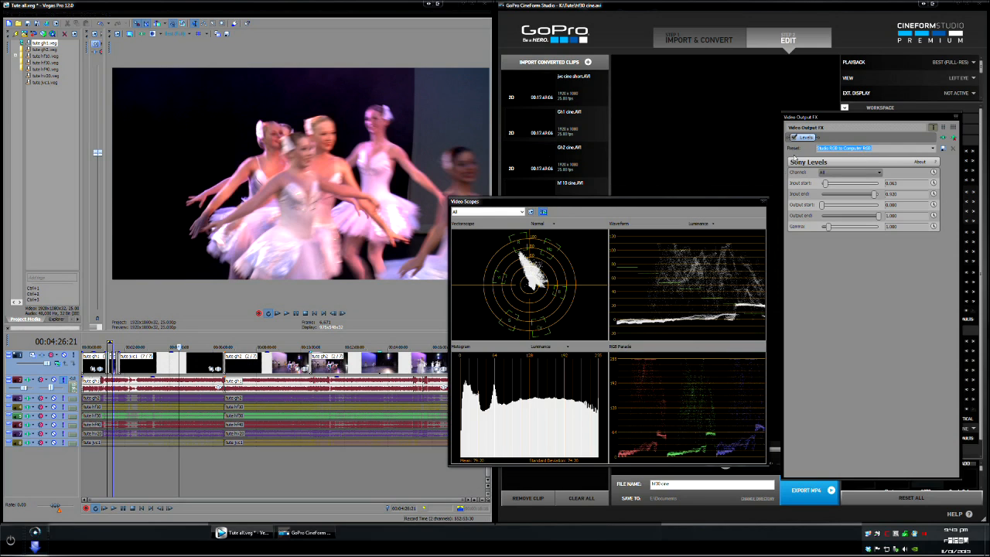
Step: Raise the input start level of the Sony Levels output effect above the preset value
{"action": "left_click_drag", "start_coordinate": [828, 186], "coordinate": [833, 184]}
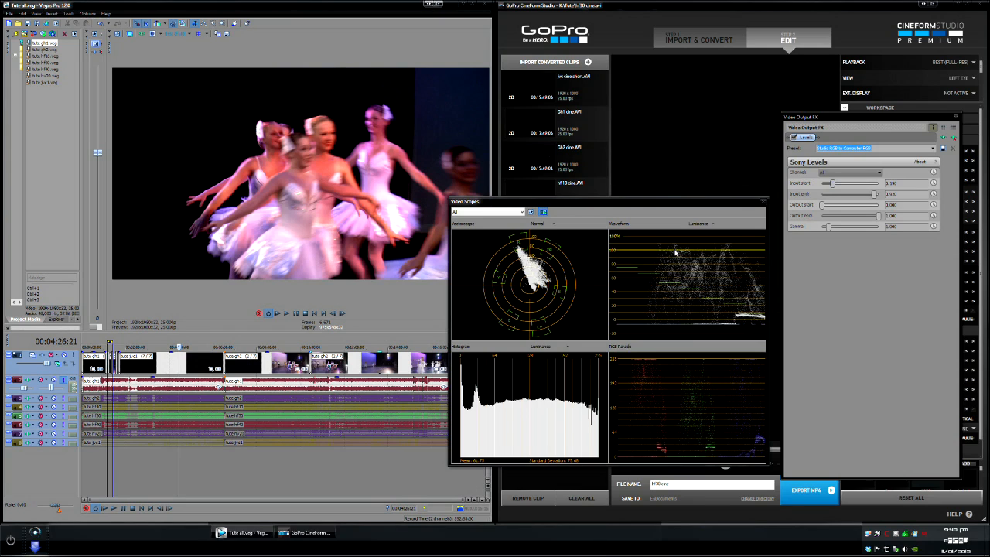
Step: Reapply the Studio RGB to Computer RGB preset to Sony Levels and compare the preview and scopes with the effect off and on
{"action": "left_click_drag", "start_coordinate": [834, 184], "coordinate": [828, 183]}
{"action": "left_click", "coordinate": [933, 148]}
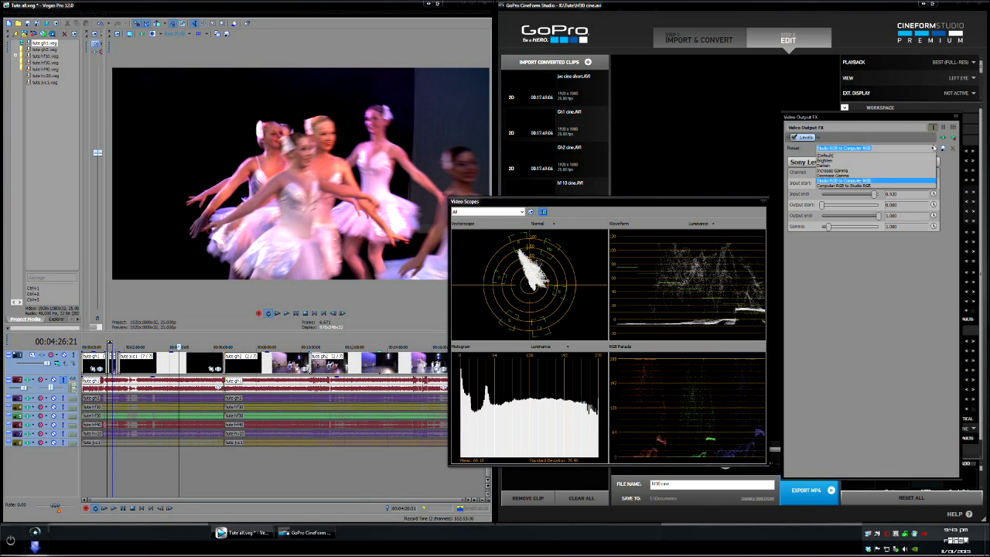
{"action": "left_click", "coordinate": [873, 182]}
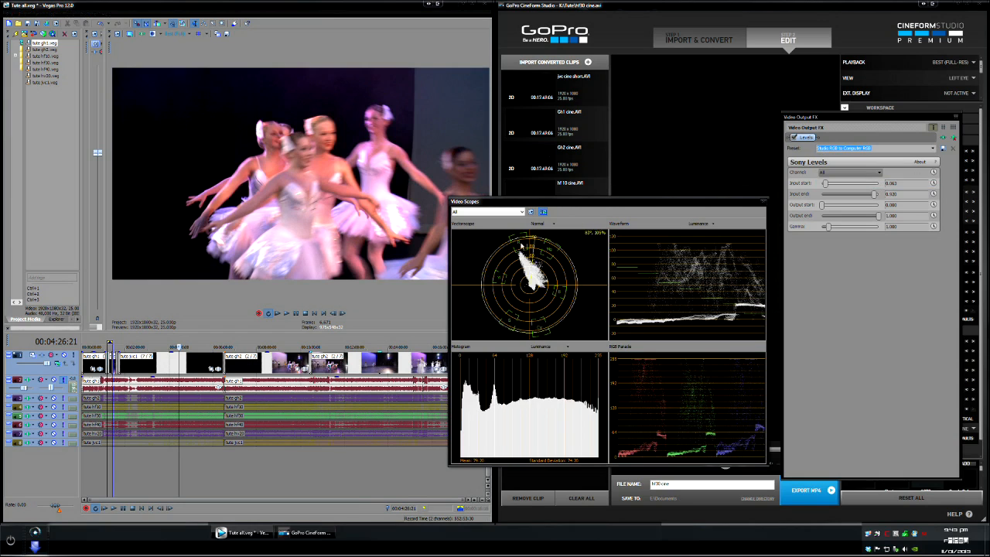
{"action": "left_click", "coordinate": [794, 137]}
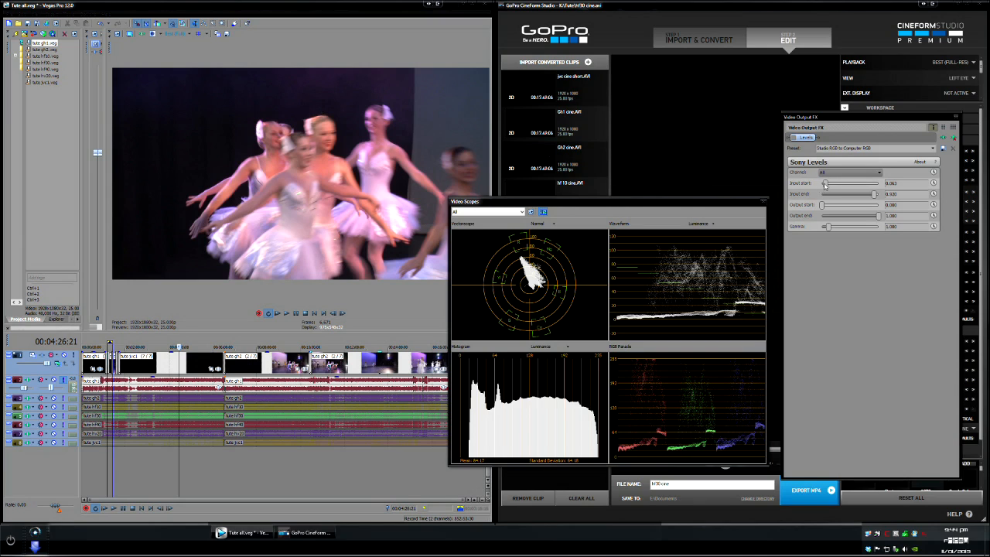
{"action": "left_click", "coordinate": [796, 138]}
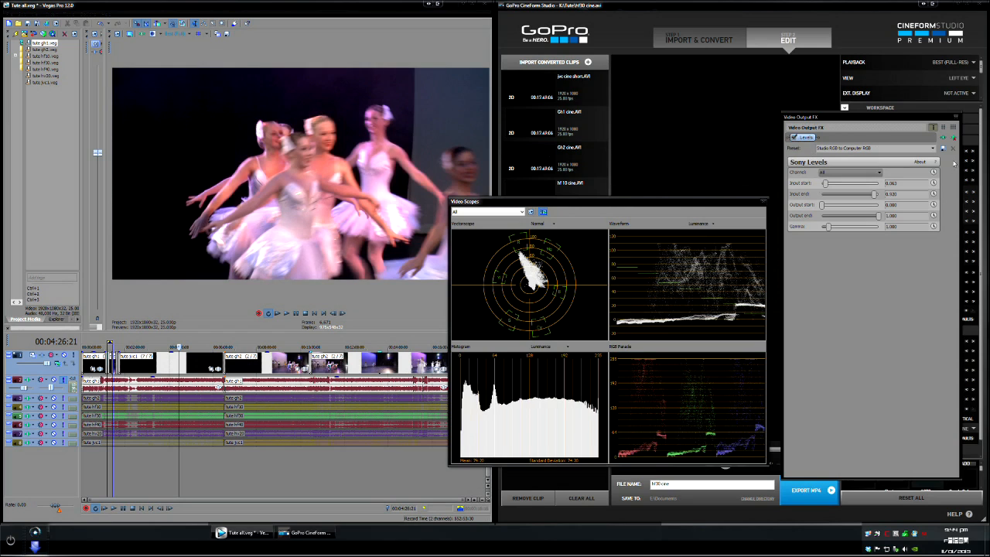
Step: Return Sony Levels to the Default preset and raise its input start to about 0.04
{"action": "left_click", "coordinate": [932, 148]}
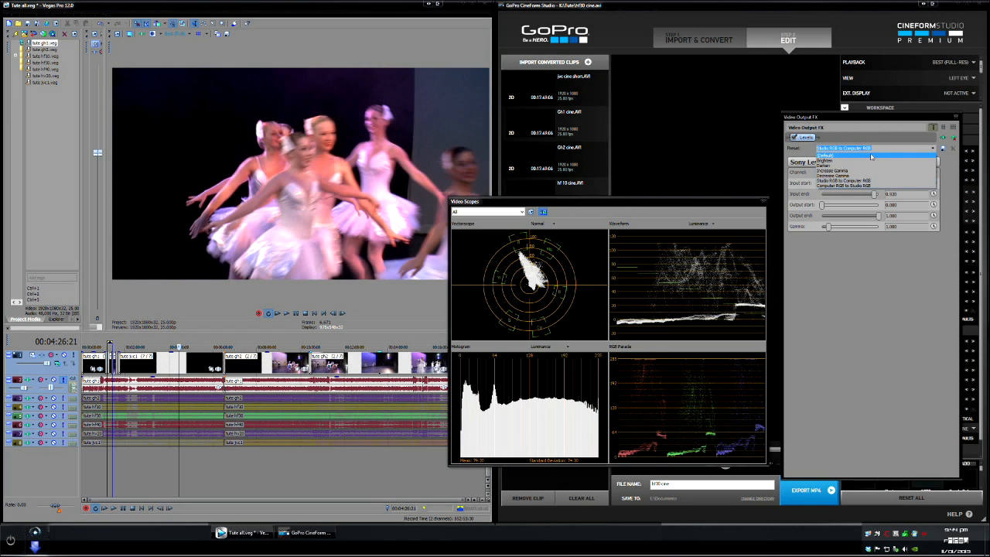
{"action": "left_click", "coordinate": [831, 156]}
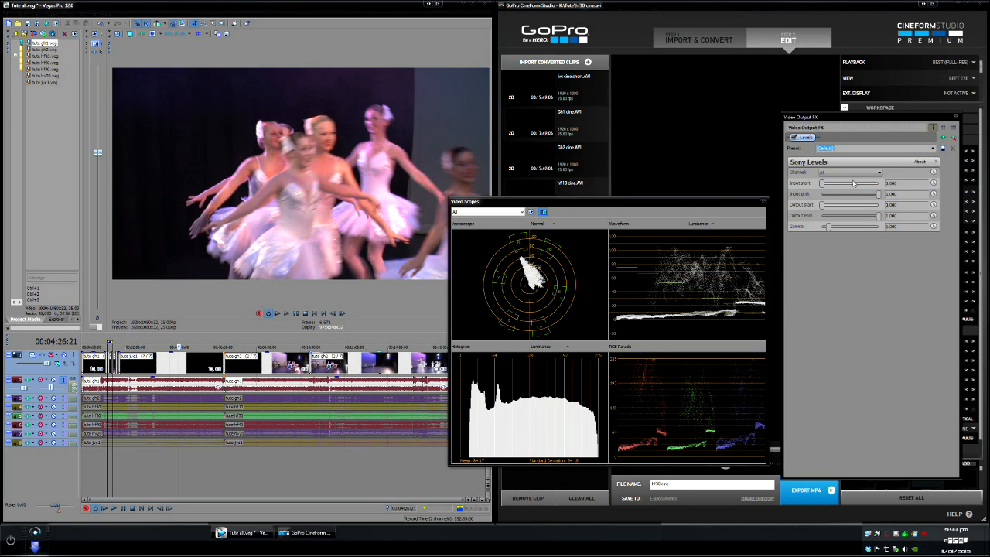
{"action": "left_click", "coordinate": [821, 183]}
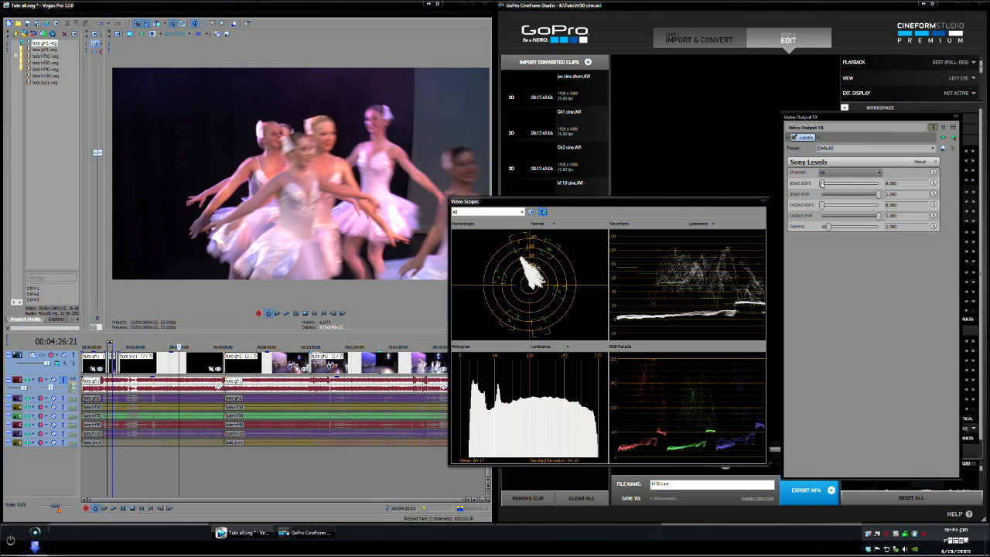
{"action": "left_click_drag", "start_coordinate": [822, 183], "coordinate": [825, 183]}
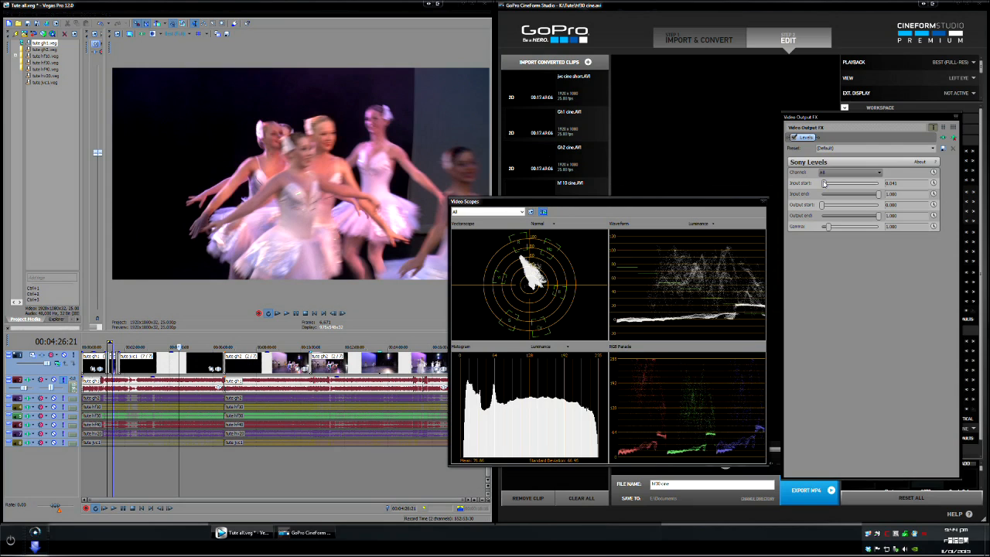
{"action": "left_click_drag", "start_coordinate": [823, 183], "coordinate": [824, 183]}
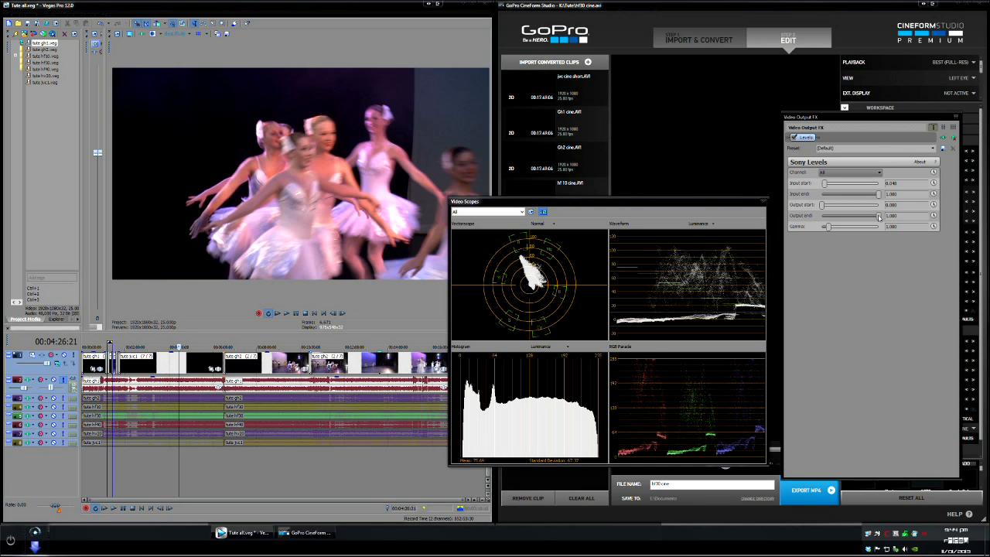
Step: Lower the Sony Levels output end to 0.932 and raise the input start to 0.102
{"action": "left_click_drag", "start_coordinate": [877, 218], "coordinate": [875, 219]}
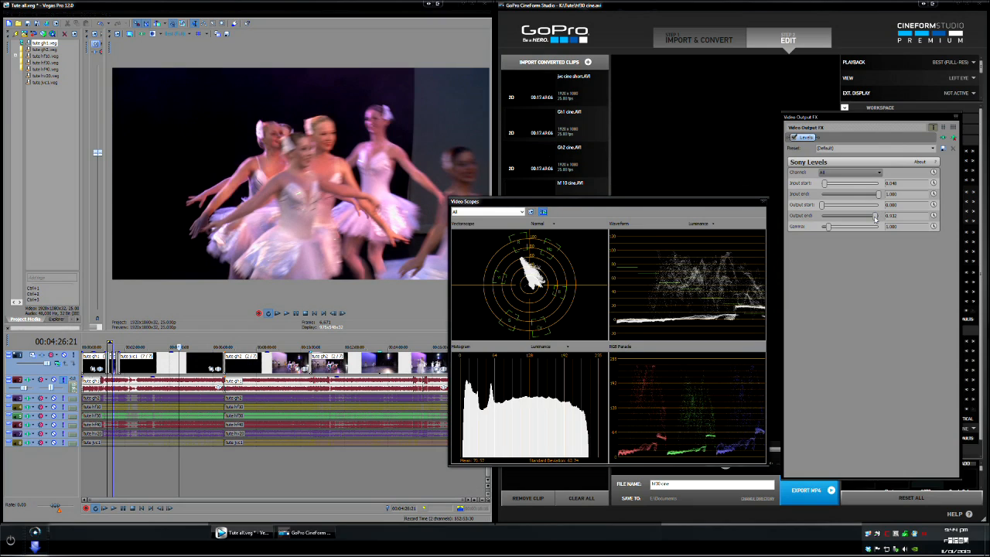
{"action": "left_click", "coordinate": [824, 184]}
{"action": "left_click_drag", "start_coordinate": [824, 184], "coordinate": [828, 184]}
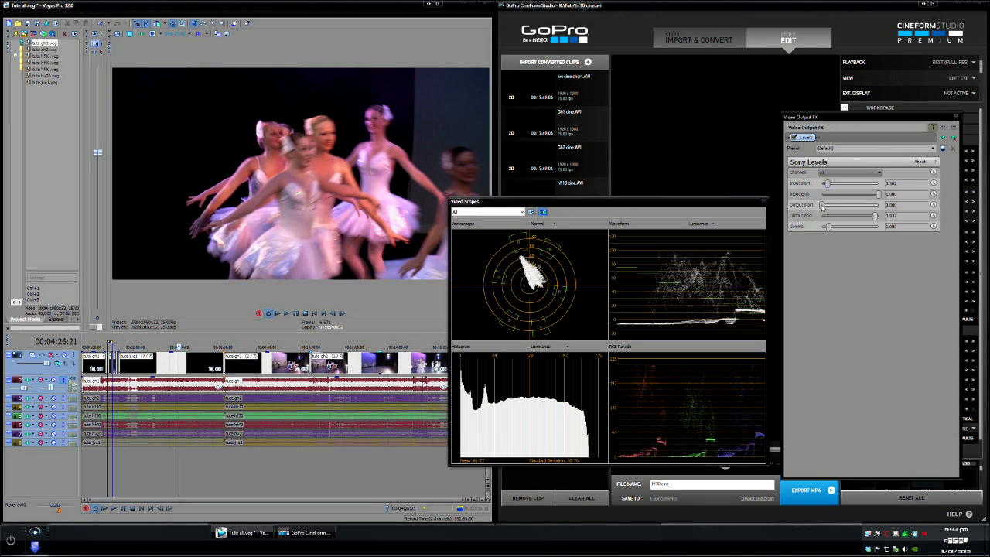
Step: Try a raised output start in Sony Levels, and return both the input start and output start to 0.000
{"action": "left_click_drag", "start_coordinate": [821, 204], "coordinate": [826, 204]}
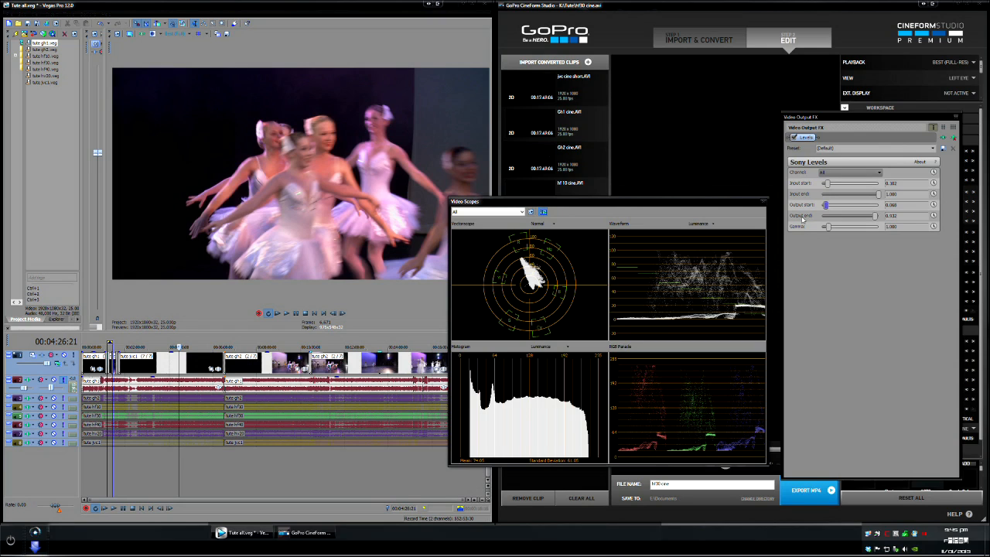
{"action": "left_click", "coordinate": [860, 184]}
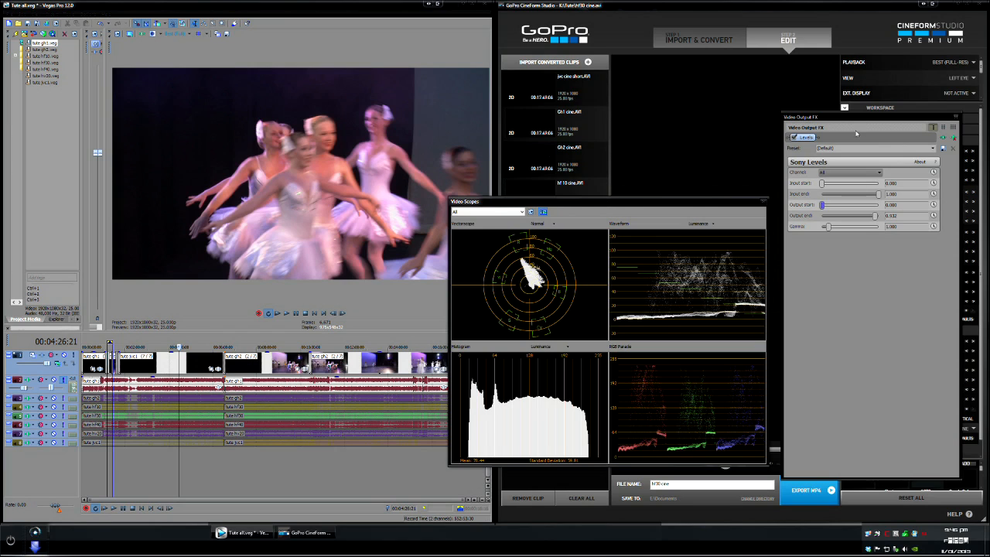
Step: Add the Sony Color Corrector to the video output effects chain and place it ahead of Levels
{"action": "left_click", "coordinate": [942, 137]}
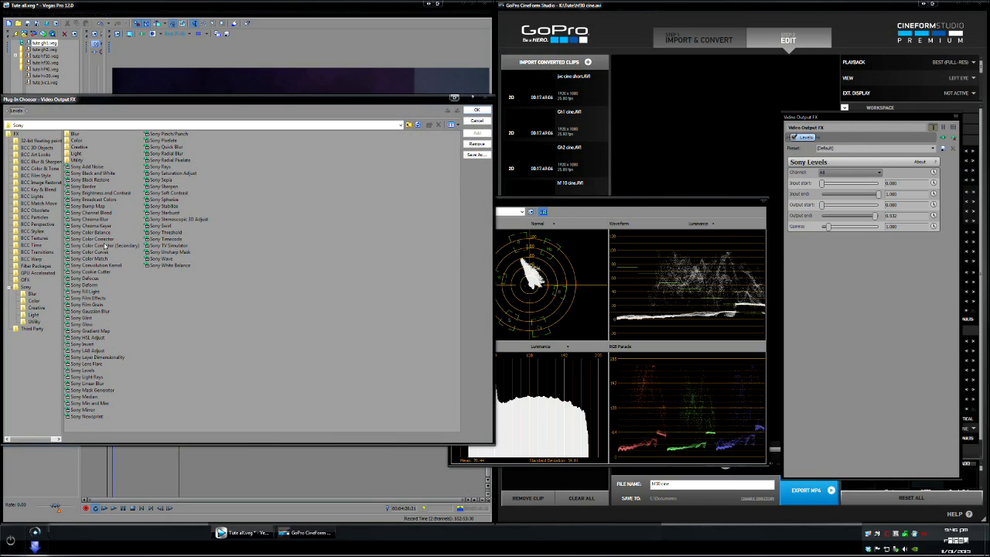
{"action": "left_click", "coordinate": [93, 239]}
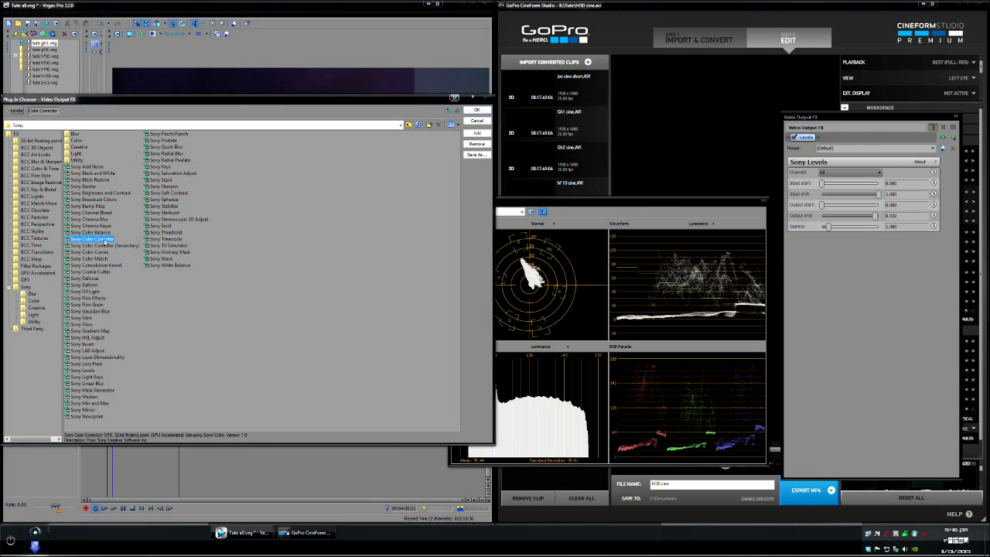
{"action": "left_click", "coordinate": [476, 110]}
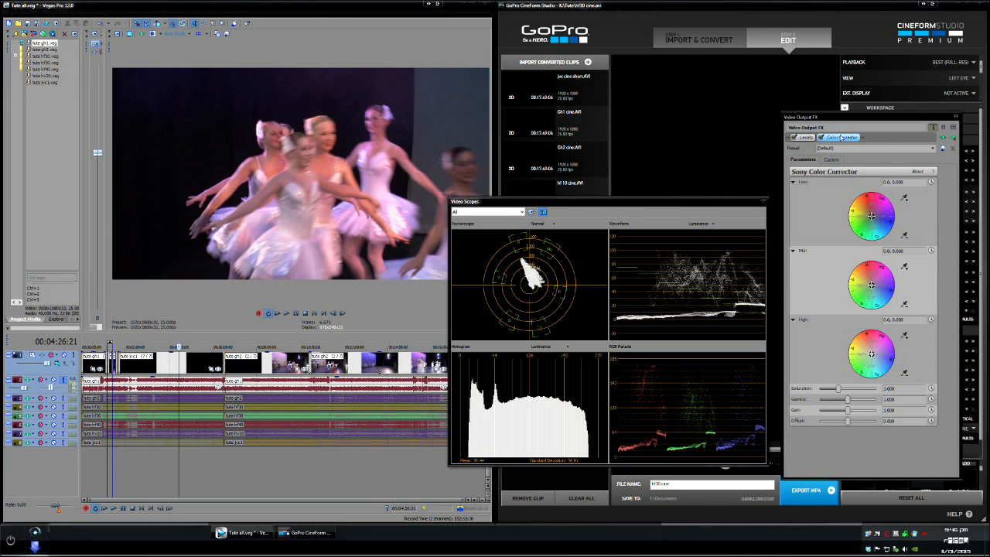
{"action": "left_click_drag", "start_coordinate": [841, 137], "coordinate": [797, 137]}
Step: Try a strong saturation boost in the Sony Color Corrector and settle the saturation at about 1.5
{"action": "left_click_drag", "start_coordinate": [839, 389], "coordinate": [862, 387]}
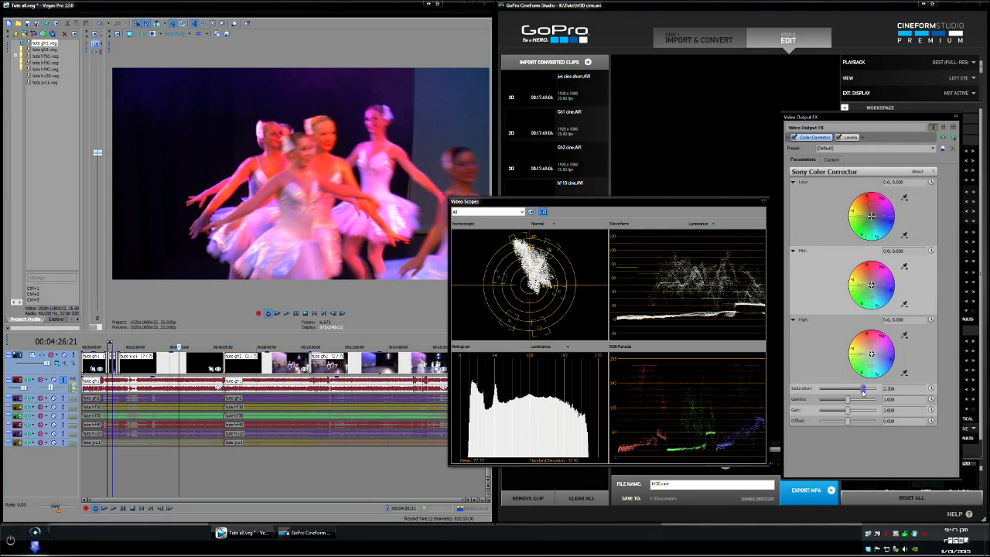
{"action": "left_click_drag", "start_coordinate": [862, 389], "coordinate": [850, 395]}
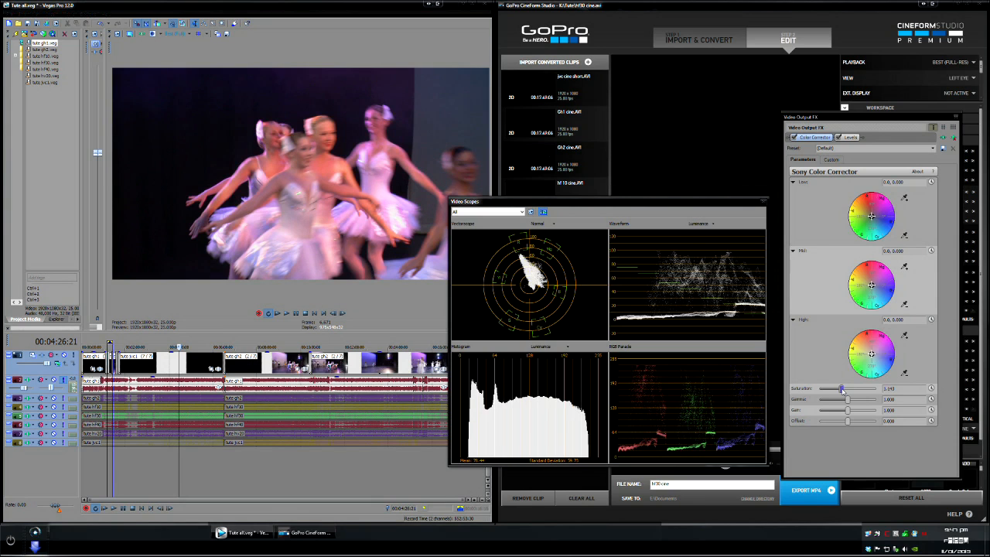
{"action": "left_click_drag", "start_coordinate": [849, 388], "coordinate": [848, 388]}
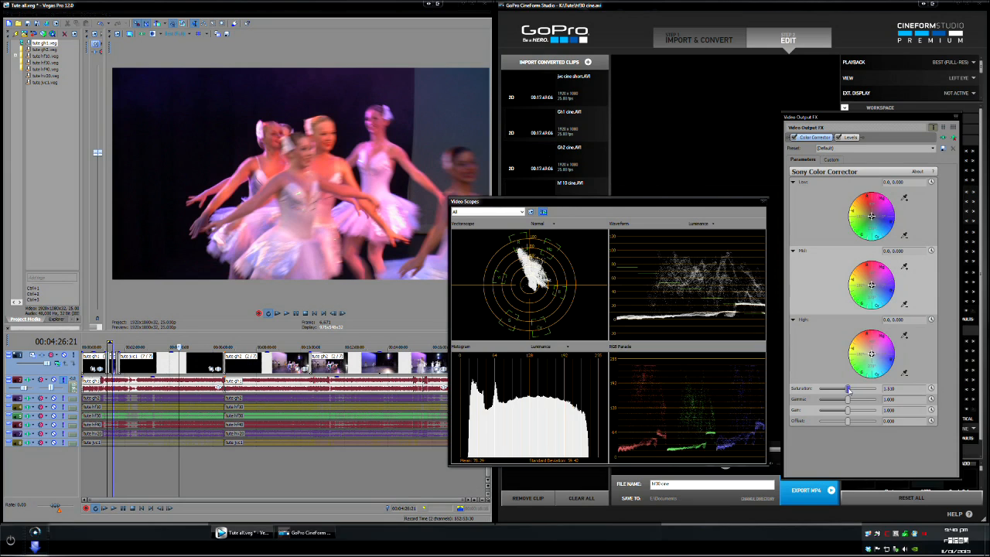
{"action": "left_click_drag", "start_coordinate": [847, 392], "coordinate": [847, 391]}
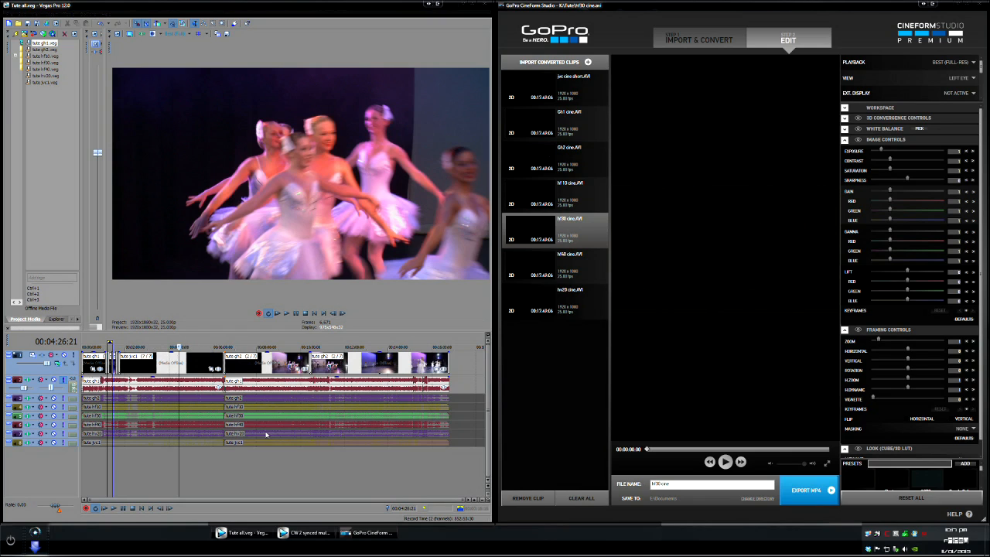
Step: Close the Tute all project and GoPro CineForm Studio, and switch to the CW 2 synced multi project in Vegas Pro
{"action": "left_click", "coordinate": [485, 5]}
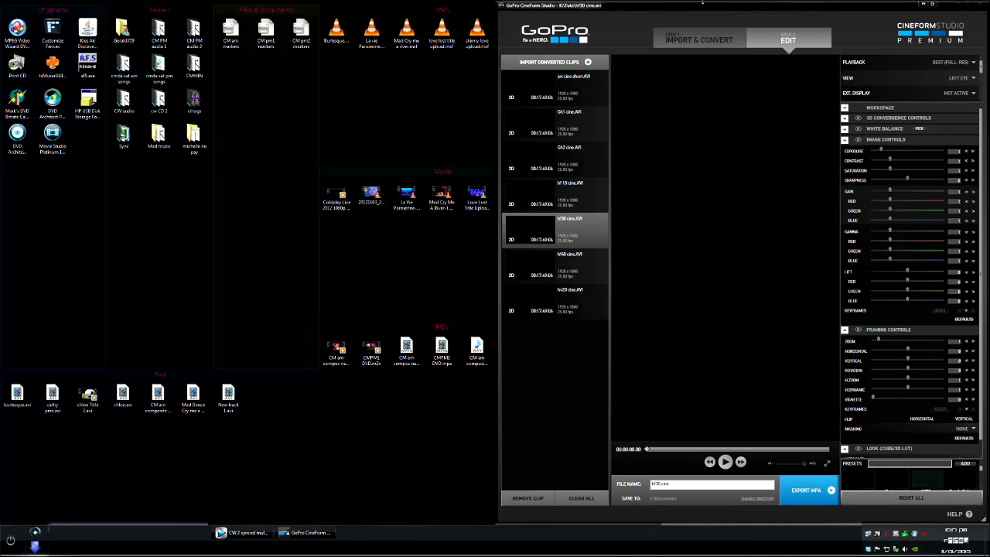
{"action": "left_click", "coordinate": [984, 4]}
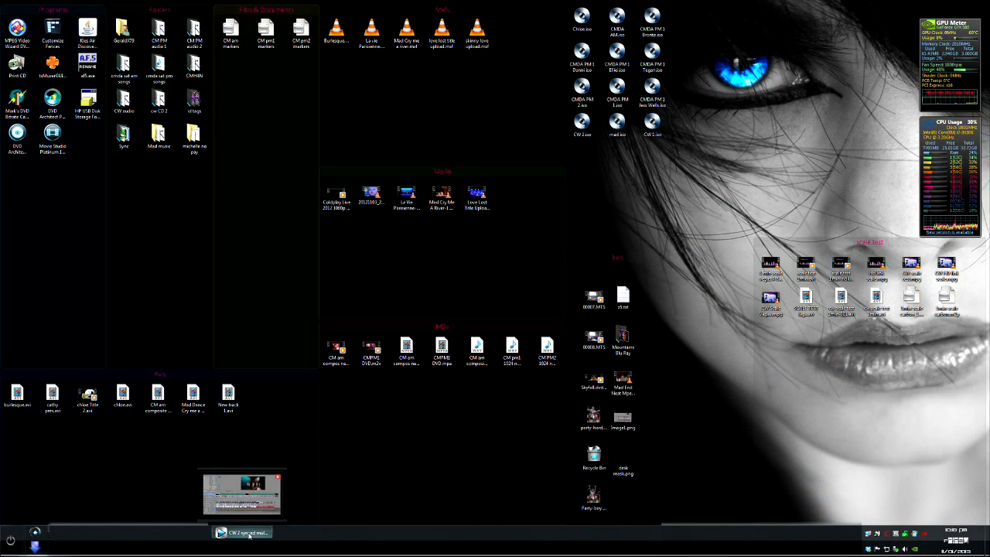
{"action": "left_click", "coordinate": [250, 534]}
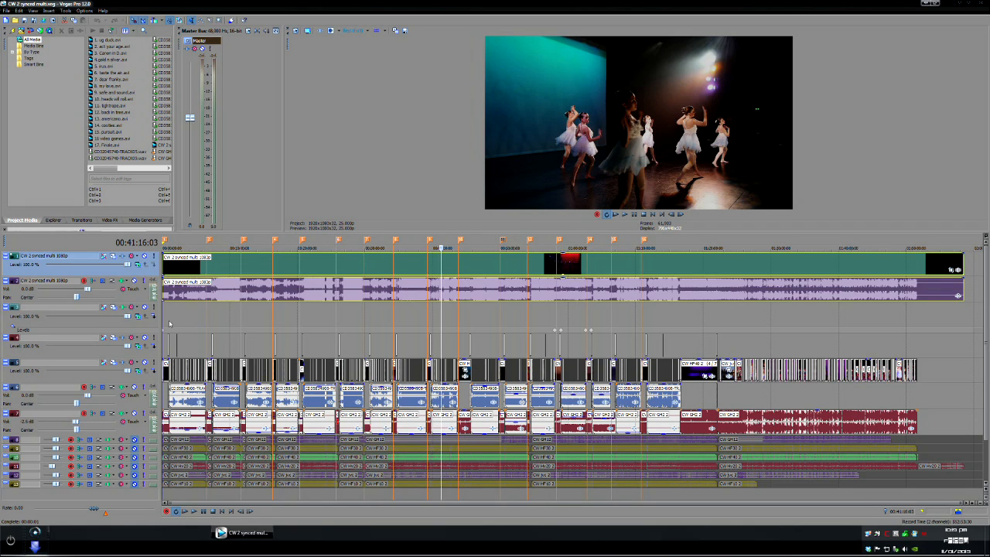
Step: Mute the CW 2 synced multi 1080p video and audio tracks and minimize both tracks
{"action": "left_click", "coordinate": [170, 324]}
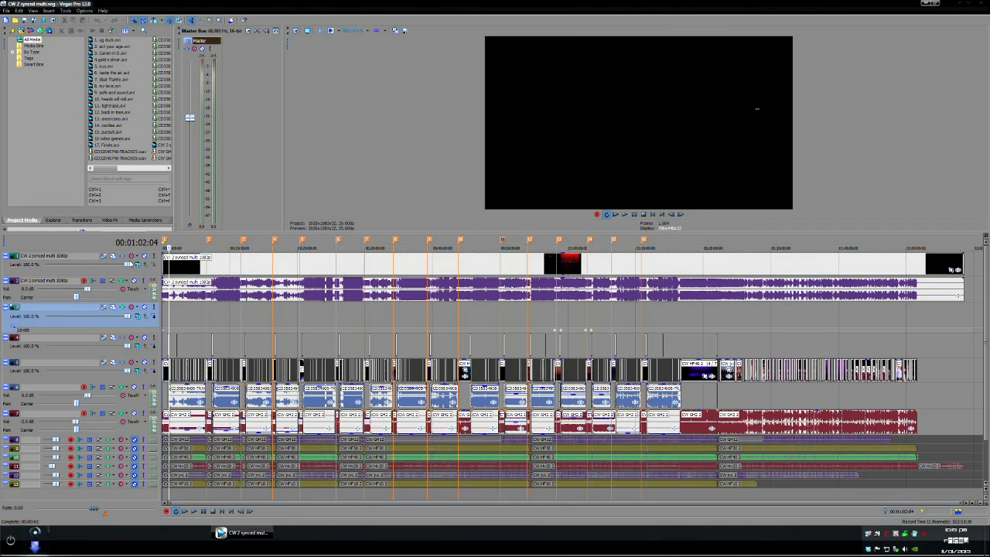
{"action": "left_click", "coordinate": [144, 256]}
{"action": "left_click", "coordinate": [135, 283]}
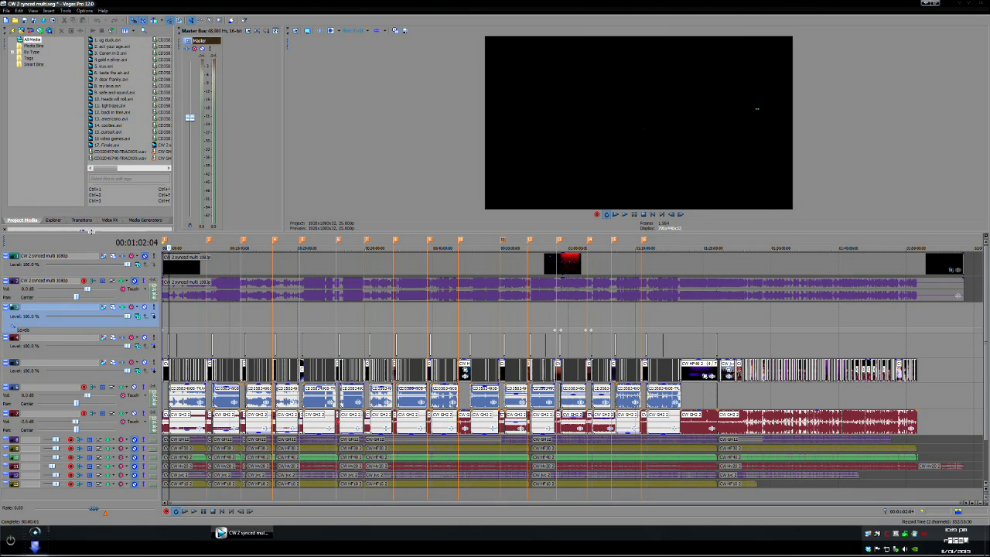
{"action": "left_click", "coordinate": [5, 256]}
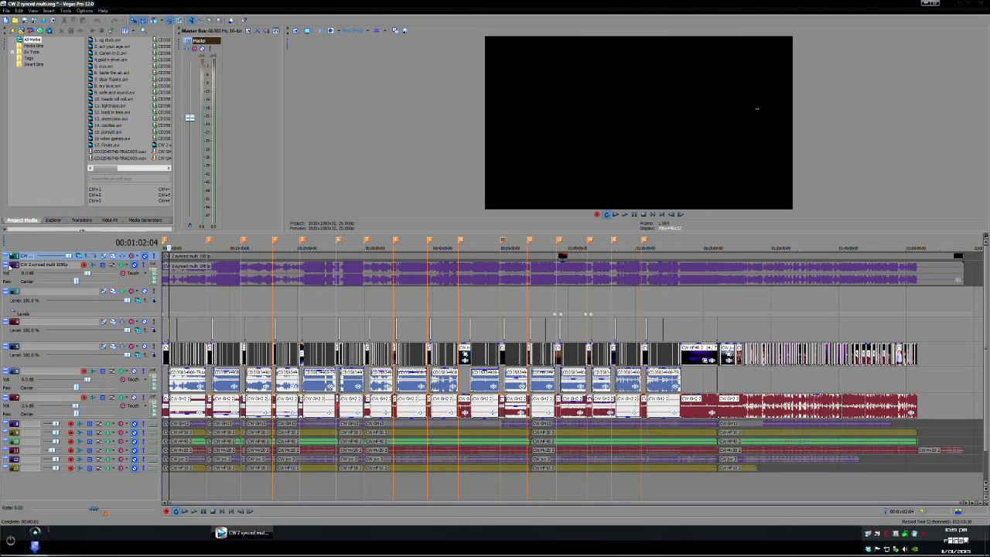
{"action": "left_click", "coordinate": [6, 266]}
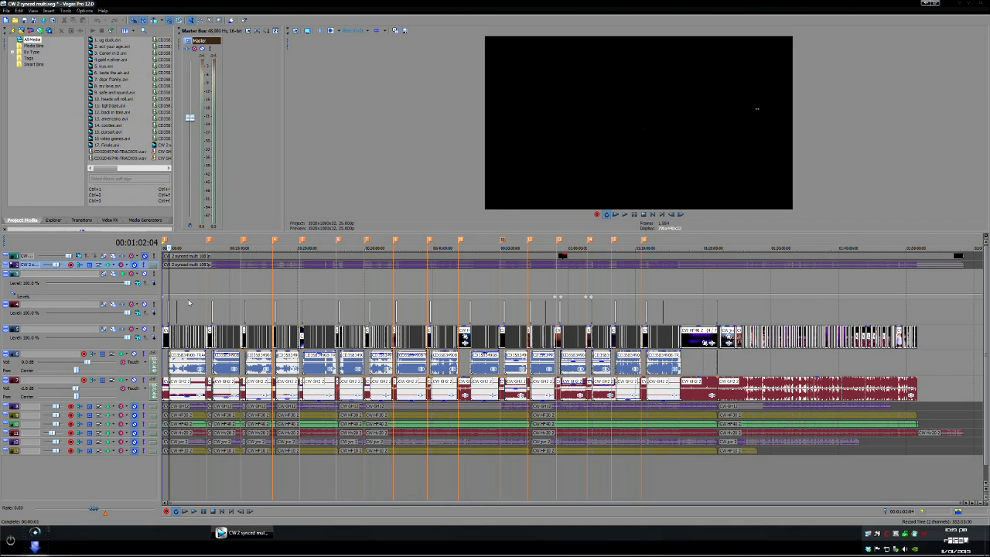
Step: Play sections of the edit from about 42 seconds in, covering the opening, the first title and the start of the first dance
{"action": "scroll", "coordinate": [242, 312], "scroll_direction": "up", "scroll_amount": 6}
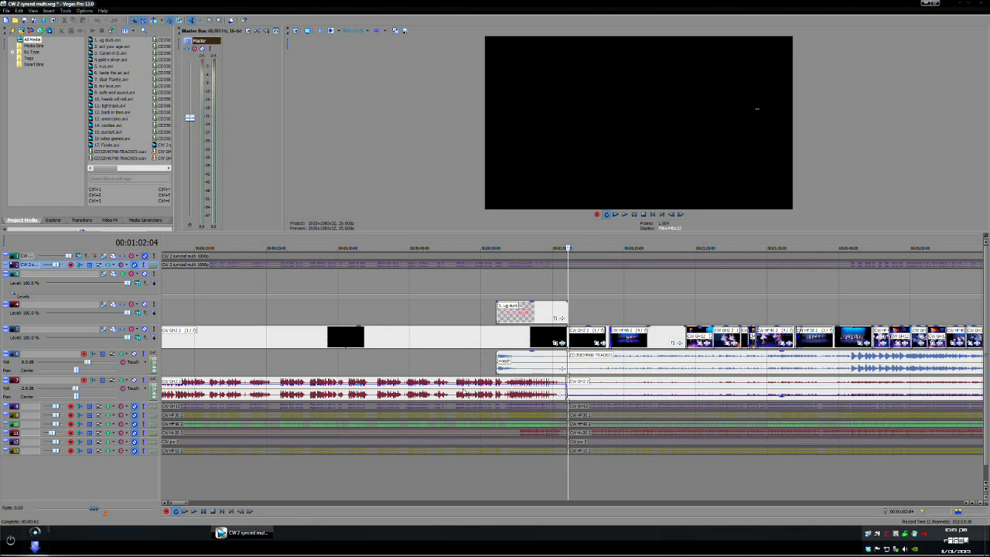
{"action": "left_click", "coordinate": [422, 242]}
{"action": "key", "text": "space"}
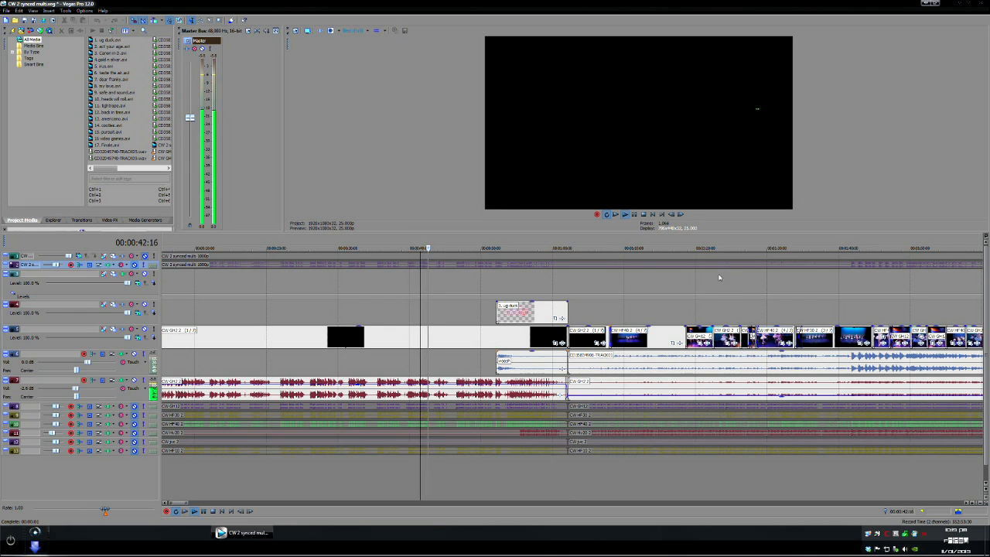
{"action": "left_click", "coordinate": [501, 245]}
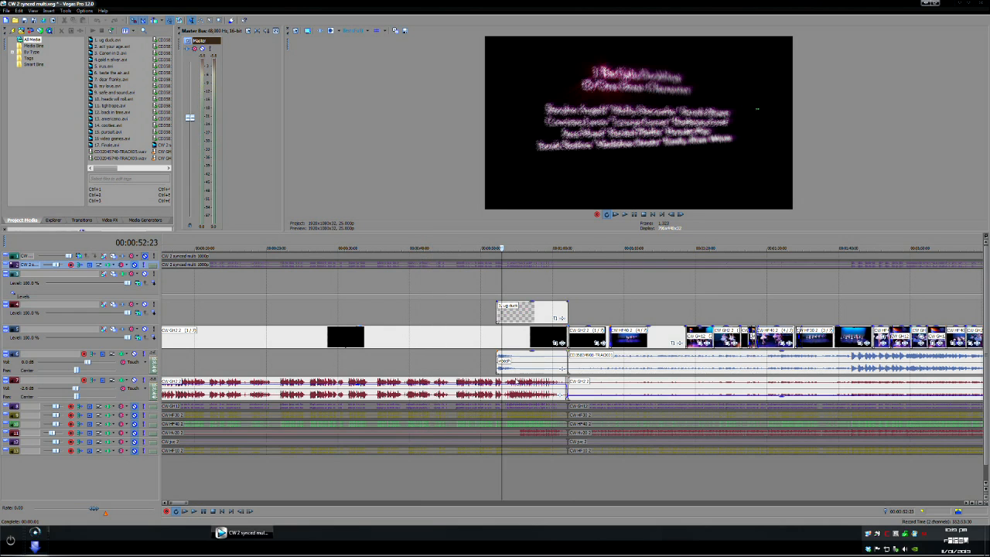
{"action": "key", "text": "space"}
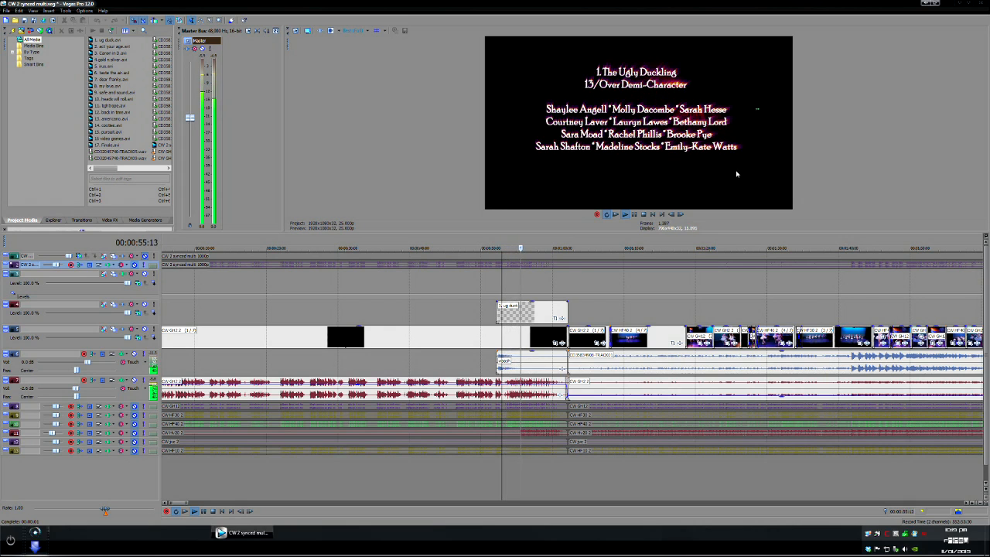
{"action": "left_click", "coordinate": [588, 246]}
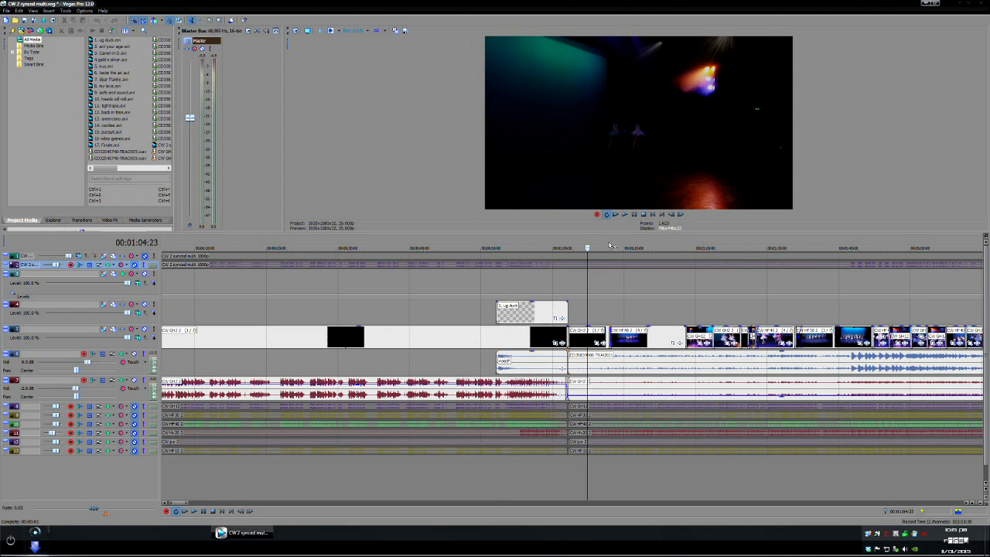
{"action": "left_click", "coordinate": [685, 246]}
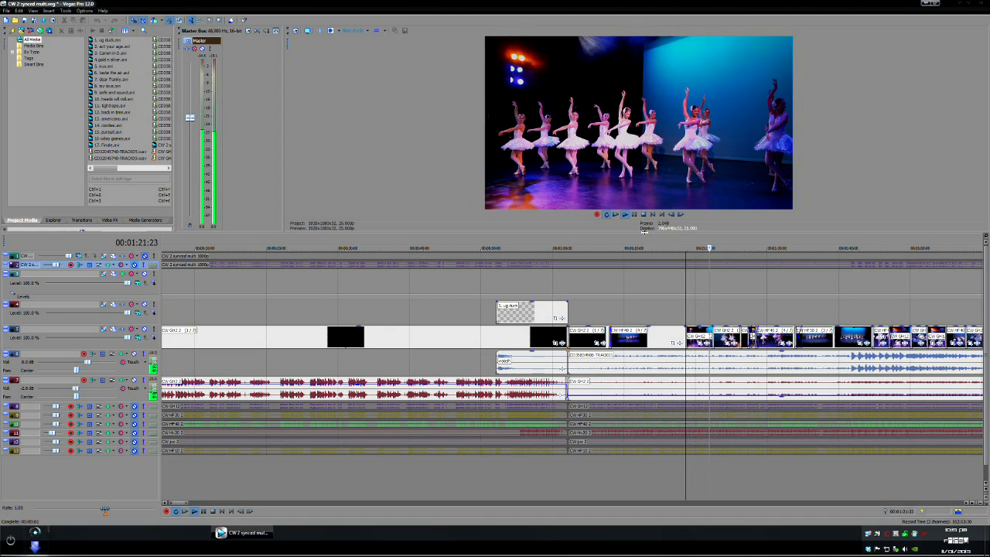
Step: Enlarge the video preview area above the timeline while the first dance plays
{"action": "left_click_drag", "start_coordinate": [644, 231], "coordinate": [881, 313]}
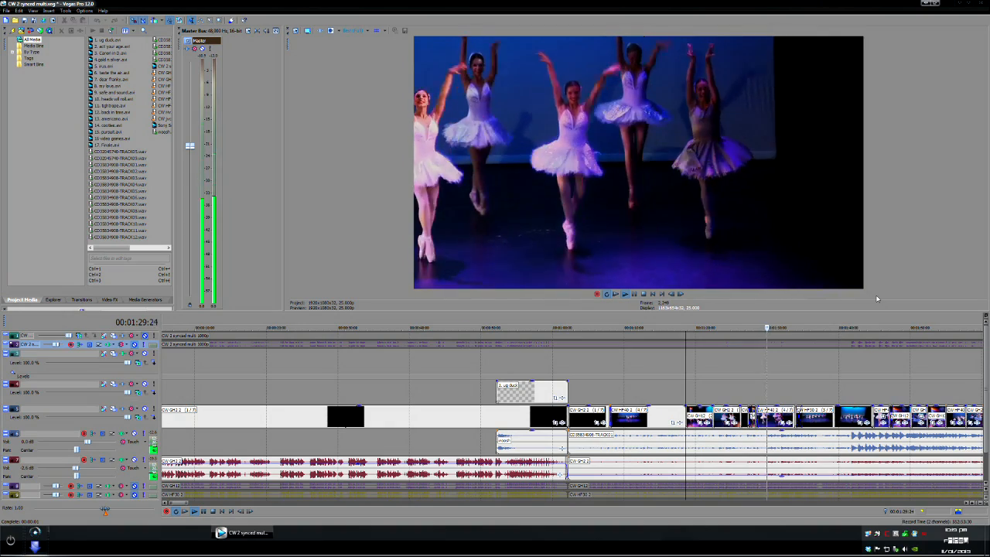
{"action": "scroll", "coordinate": [781, 379], "scroll_direction": "down", "scroll_amount": 5}
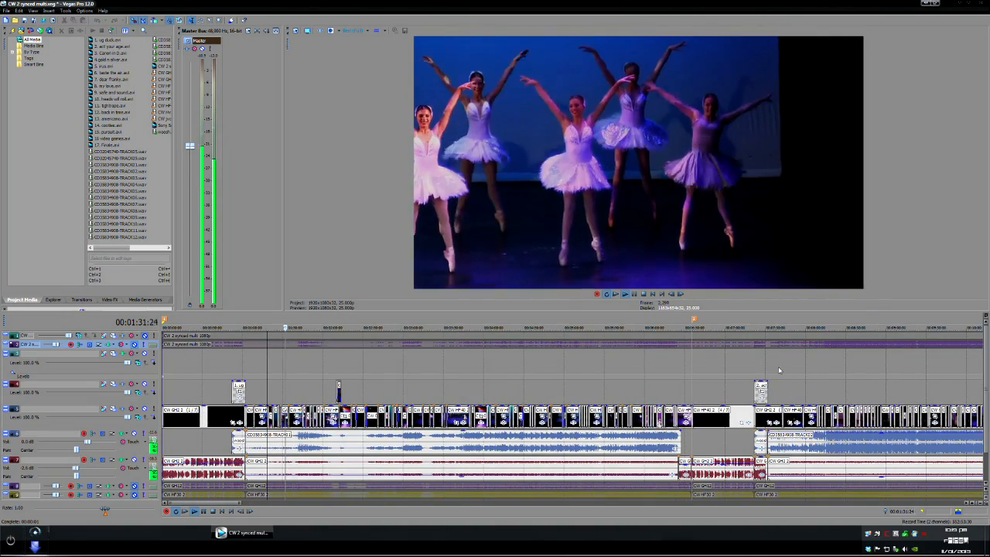
Step: Play the edit from the end of the first title, at about 1 minute, into the first dance
{"action": "scroll", "coordinate": [779, 371], "scroll_direction": "down", "scroll_amount": 2}
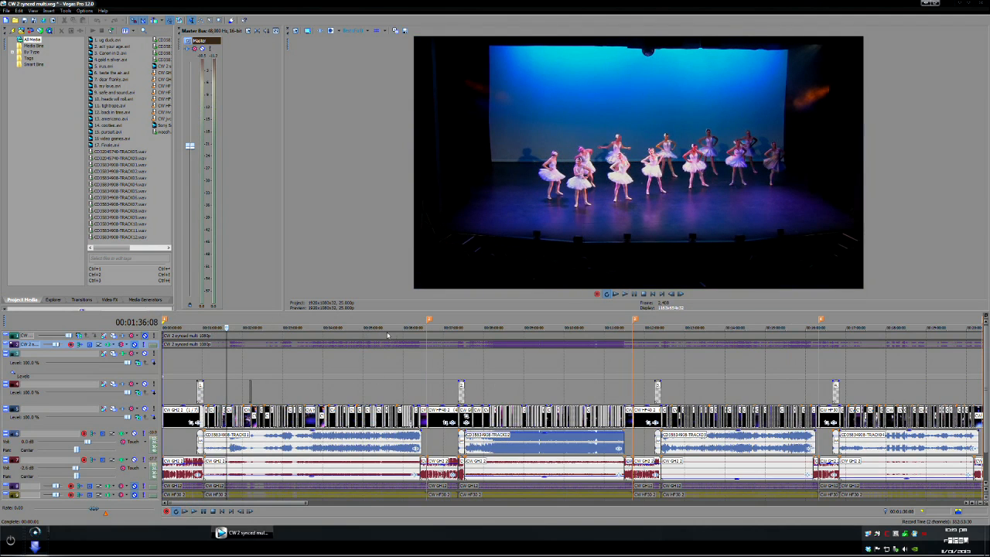
{"action": "scroll", "coordinate": [404, 376], "scroll_direction": "down", "scroll_amount": 3}
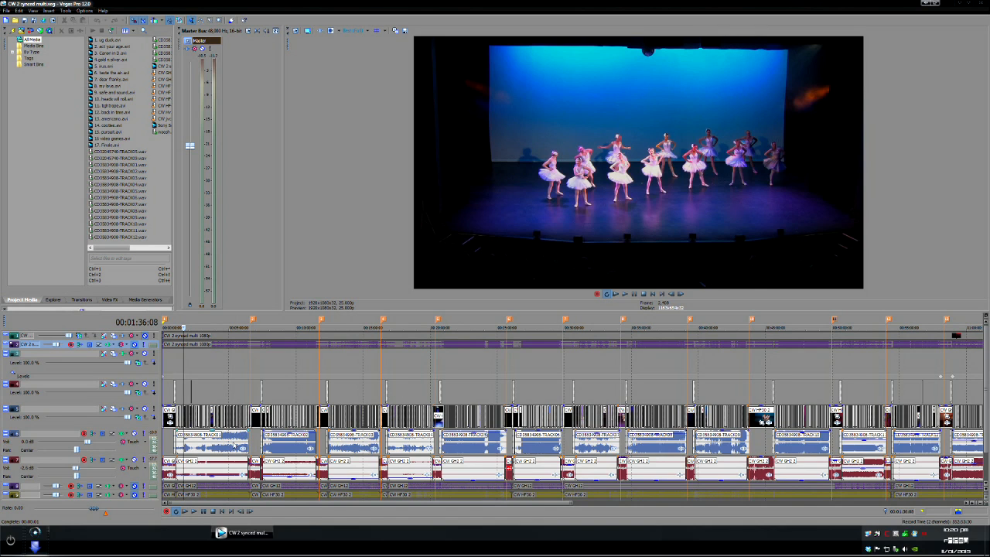
{"action": "scroll", "coordinate": [234, 446], "scroll_direction": "up", "scroll_amount": 5}
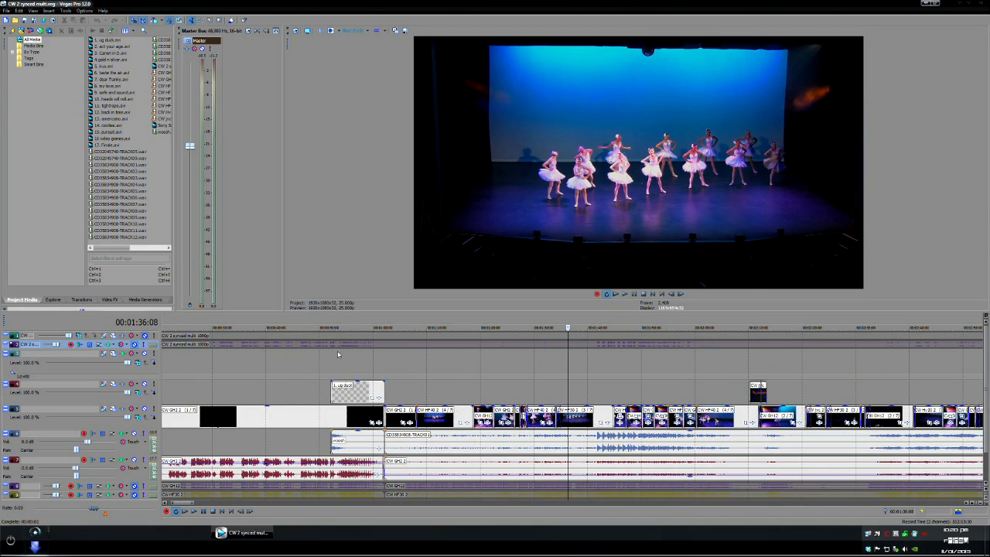
{"action": "left_click", "coordinate": [373, 327]}
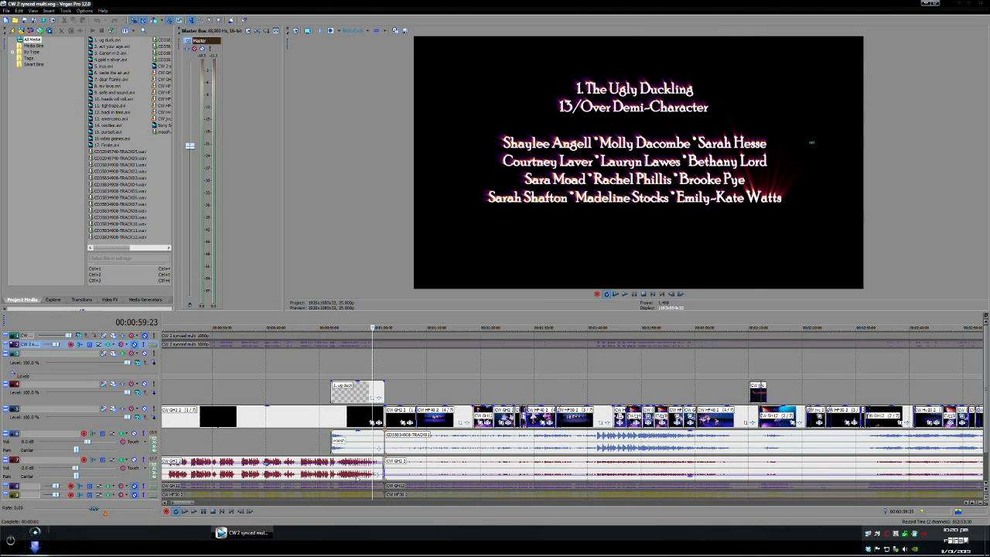
{"action": "key", "text": "space"}
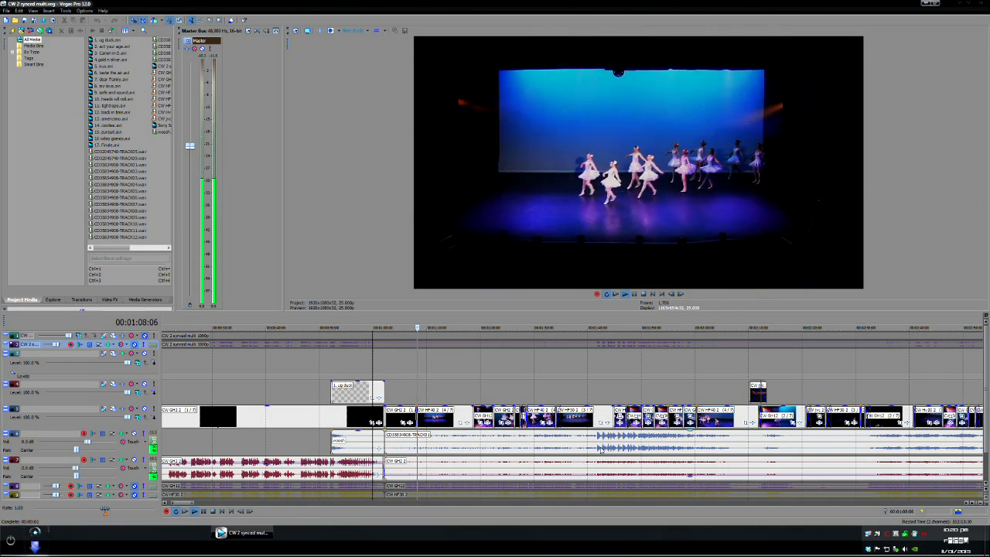
Step: Play the end of the first dance through its fade to black and crossfade into the stage audio
{"action": "scroll", "coordinate": [614, 449], "scroll_direction": "down", "scroll_amount": 3}
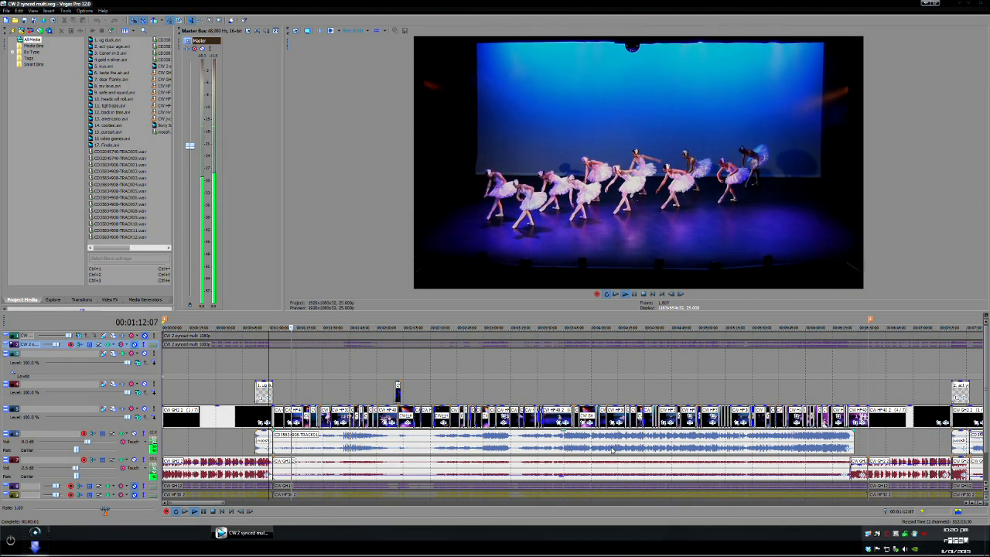
{"action": "left_click", "coordinate": [845, 331]}
{"action": "scroll", "coordinate": [814, 450], "scroll_direction": "up", "scroll_amount": 3}
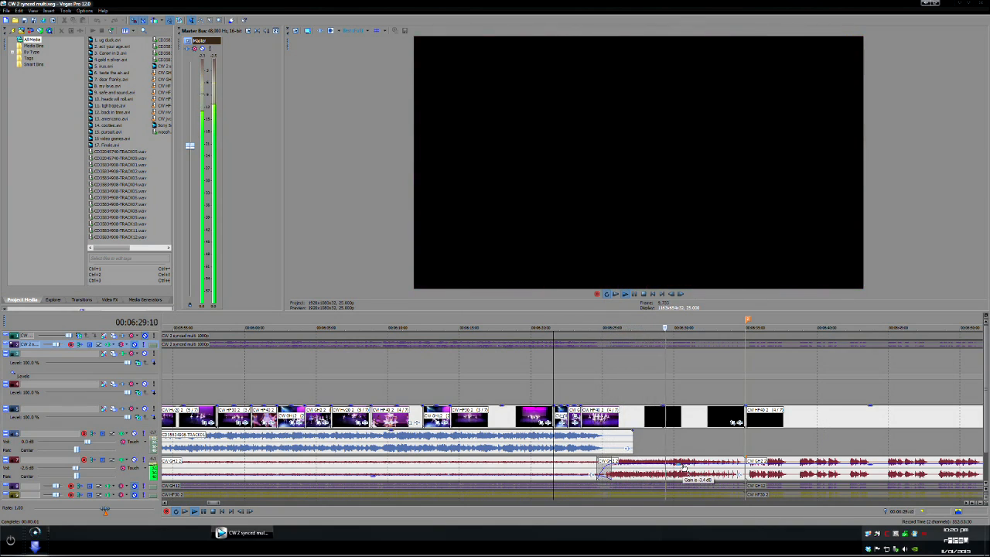
{"action": "scroll", "coordinate": [684, 473], "scroll_direction": "down", "scroll_amount": 2}
{"action": "scroll", "coordinate": [699, 467], "scroll_direction": "down", "scroll_amount": 2}
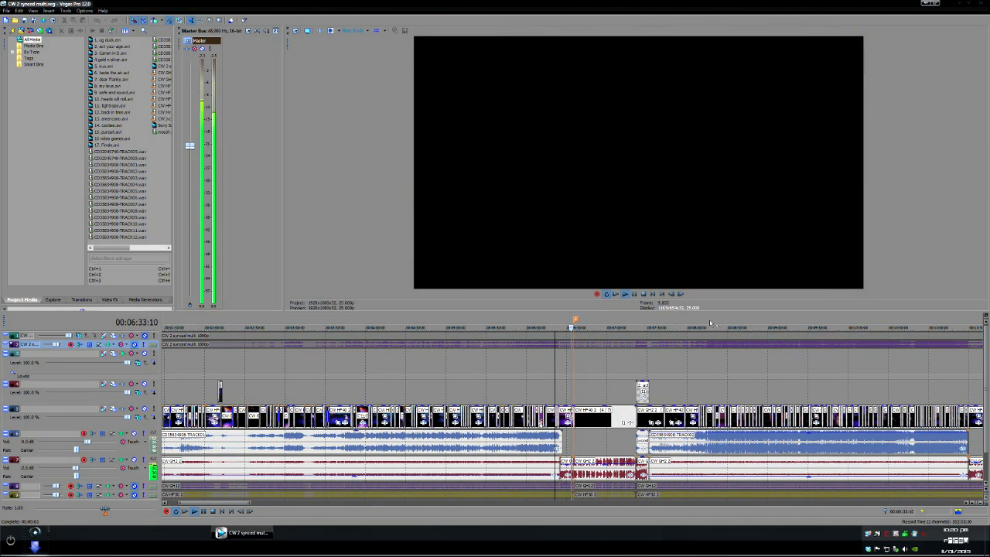
Step: Sample the second dance at about 8 minutes and the dances at about 51 and 55 minutes
{"action": "left_click", "coordinate": [700, 352]}
{"action": "scroll", "coordinate": [700, 354], "scroll_direction": "down", "scroll_amount": 2}
{"action": "scroll", "coordinate": [701, 355], "scroll_direction": "down", "scroll_amount": 1}
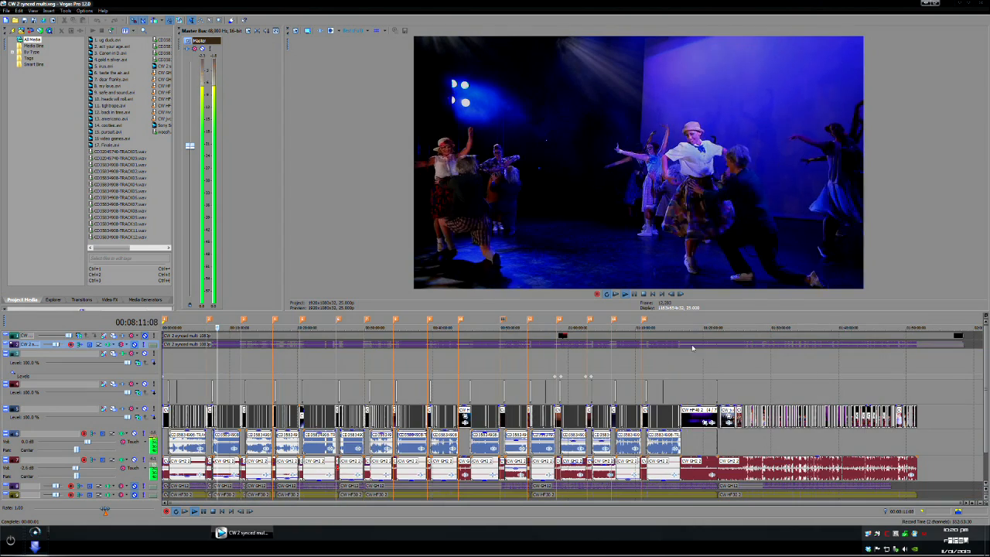
{"action": "left_click", "coordinate": [505, 327]}
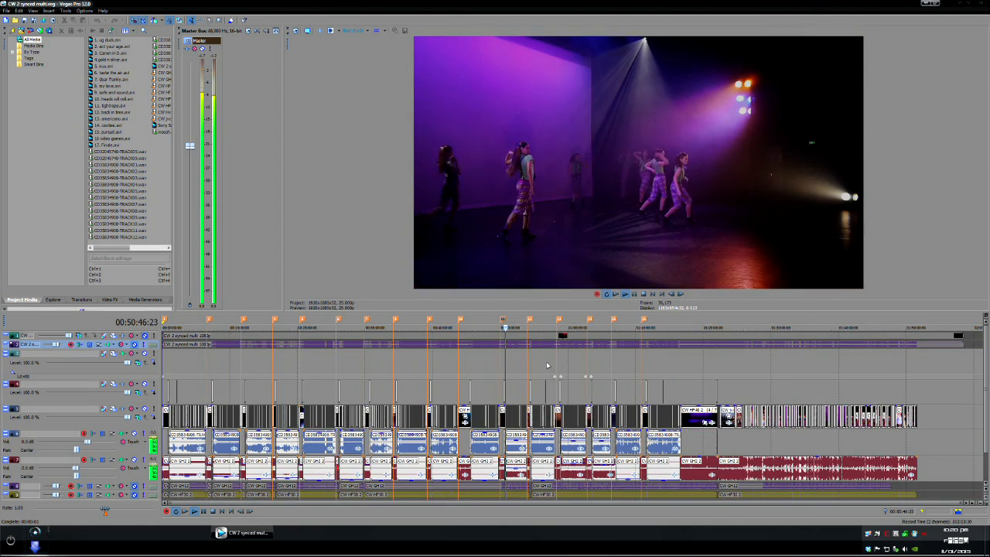
{"action": "scroll", "coordinate": [572, 329], "scroll_direction": "up", "scroll_amount": 5}
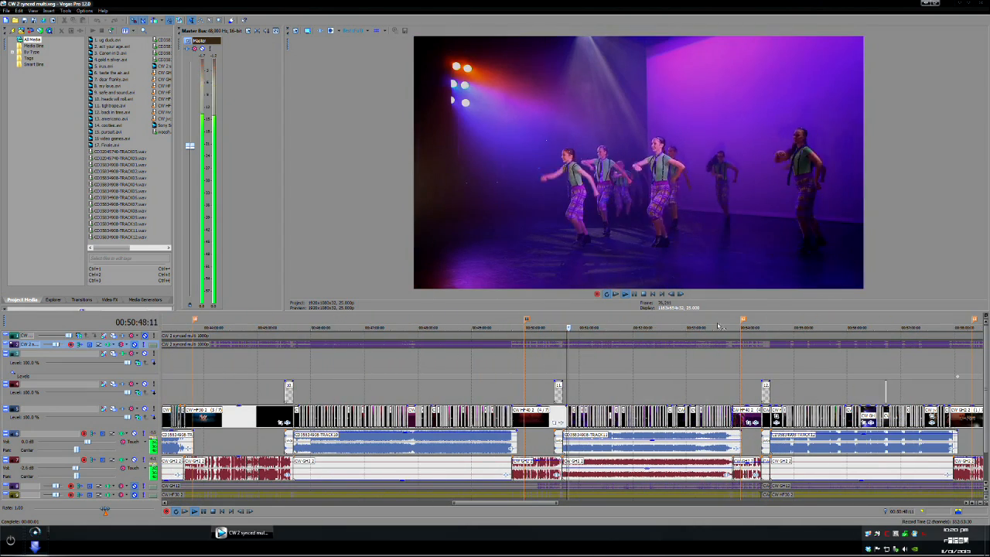
{"action": "left_click", "coordinate": [774, 327]}
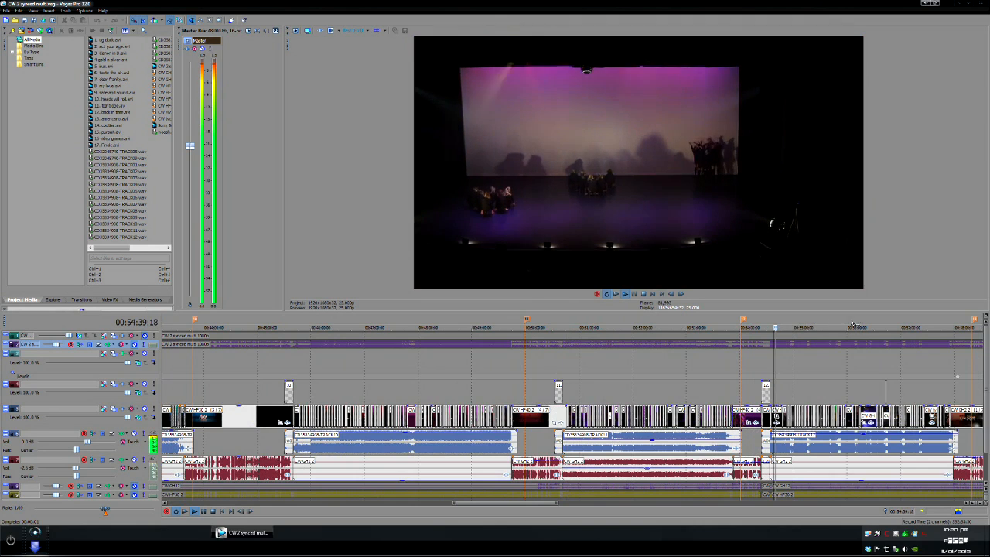
Step: Sample the dances at about 59 minutes, 1:04, 1:05 and 1:08 in the edit
{"action": "scroll", "coordinate": [617, 322], "scroll_direction": "down", "scroll_amount": 4}
{"action": "left_click", "coordinate": [614, 323]}
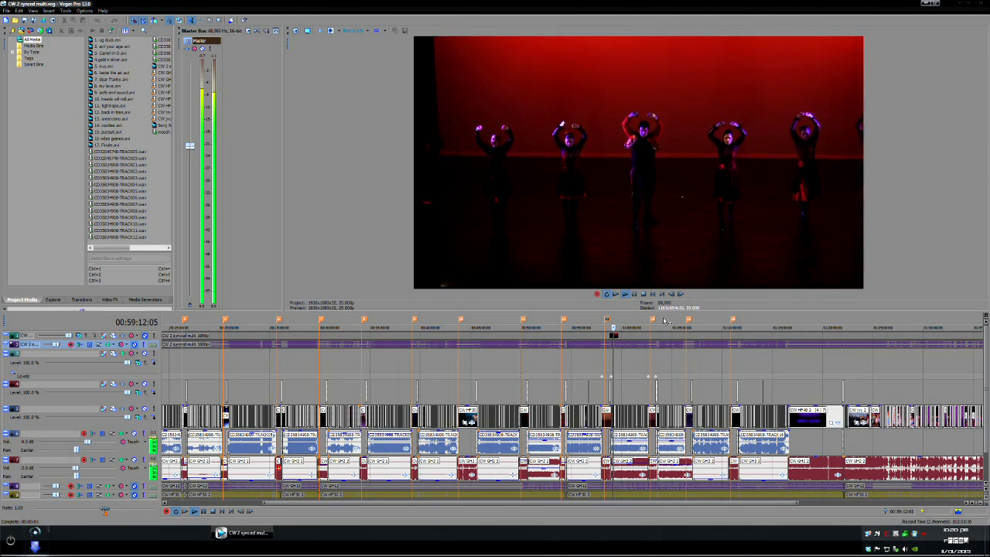
{"action": "left_click", "coordinate": [659, 326]}
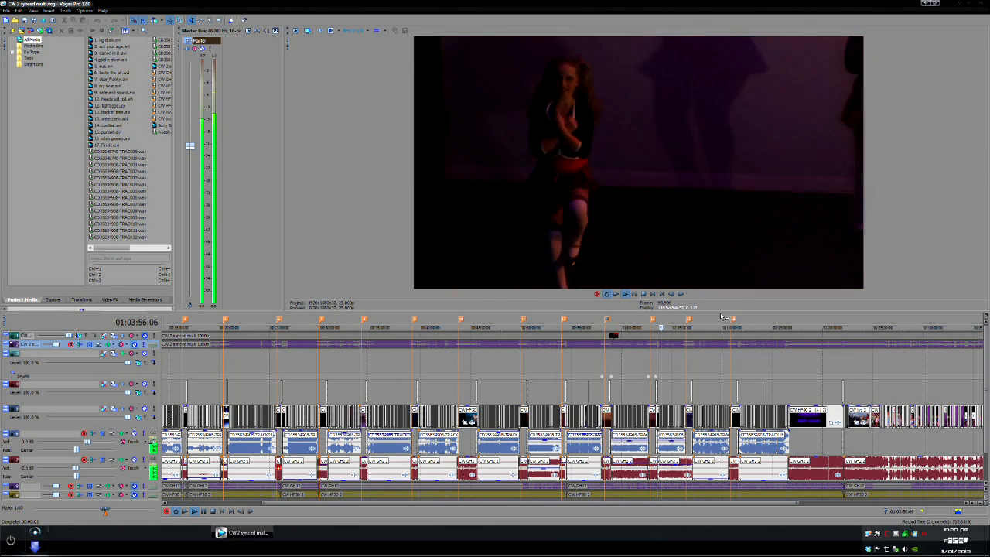
{"action": "left_click", "coordinate": [671, 326]}
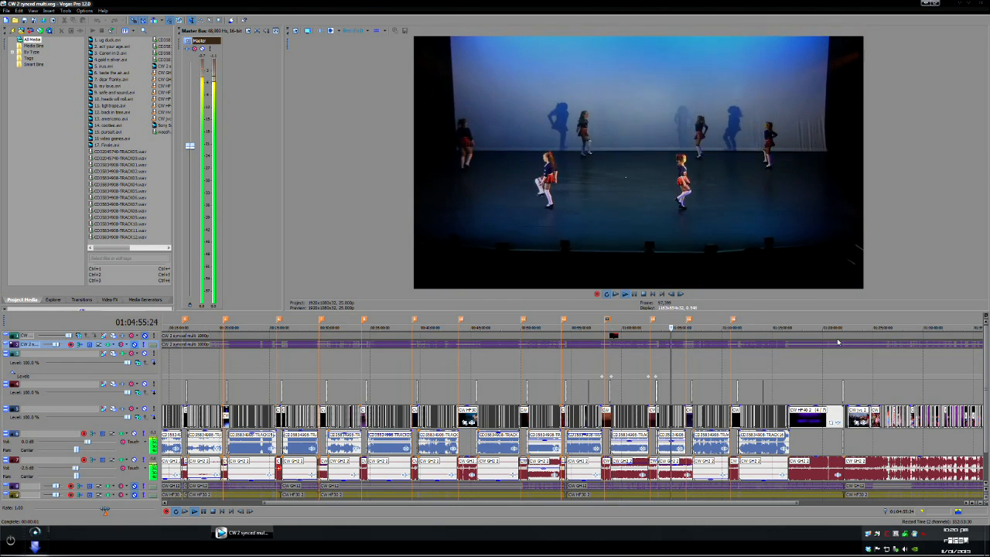
{"action": "left_click", "coordinate": [703, 325]}
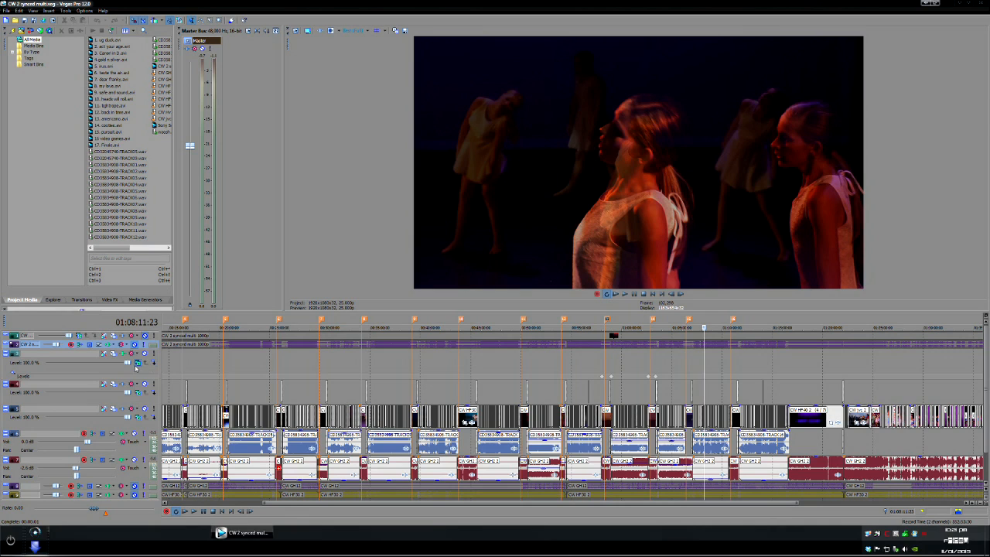
Step: Browse the available video effects and review the Sony Levels settings applied to Track 3
{"action": "left_click", "coordinate": [110, 299]}
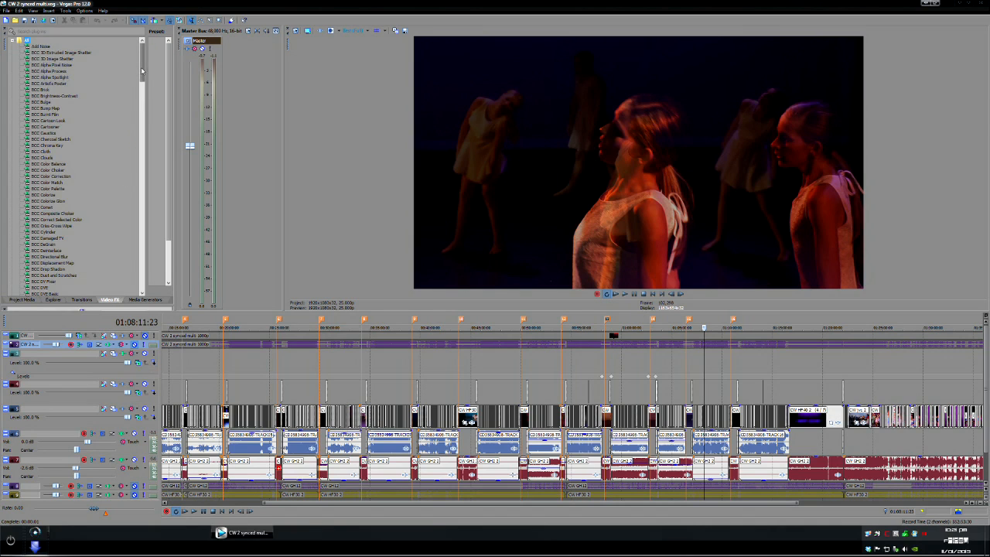
{"action": "left_click_drag", "start_coordinate": [142, 71], "coordinate": [142, 303]}
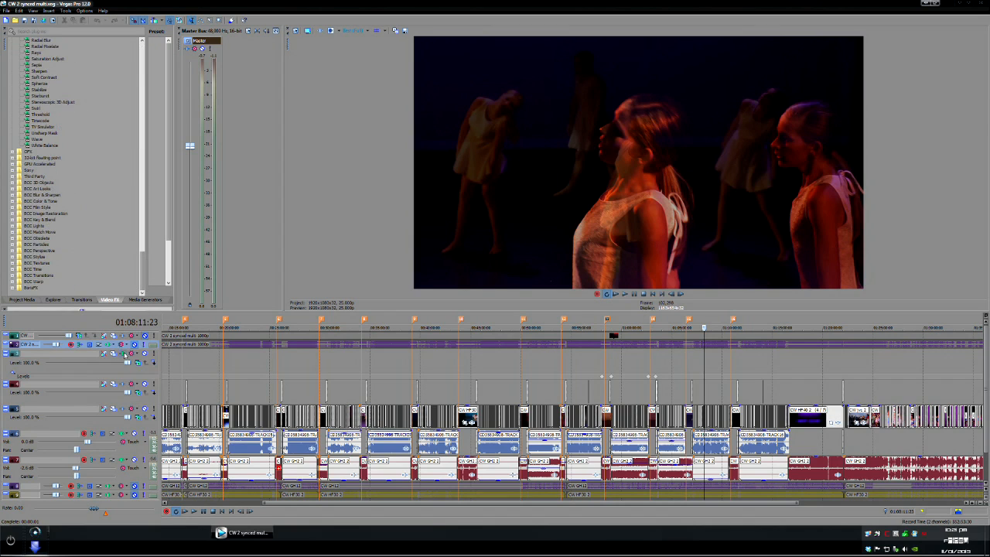
{"action": "left_click", "coordinate": [187, 358]}
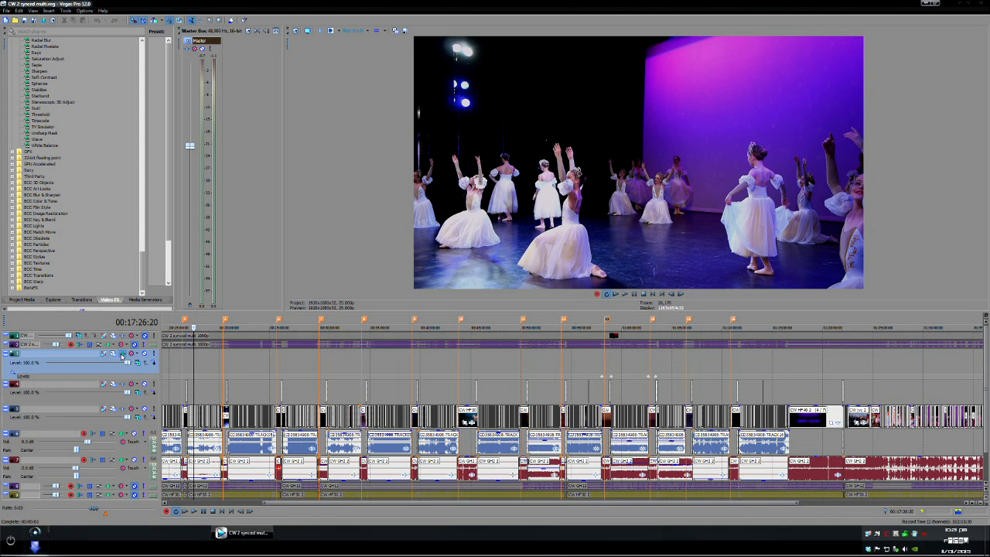
{"action": "left_click", "coordinate": [122, 354]}
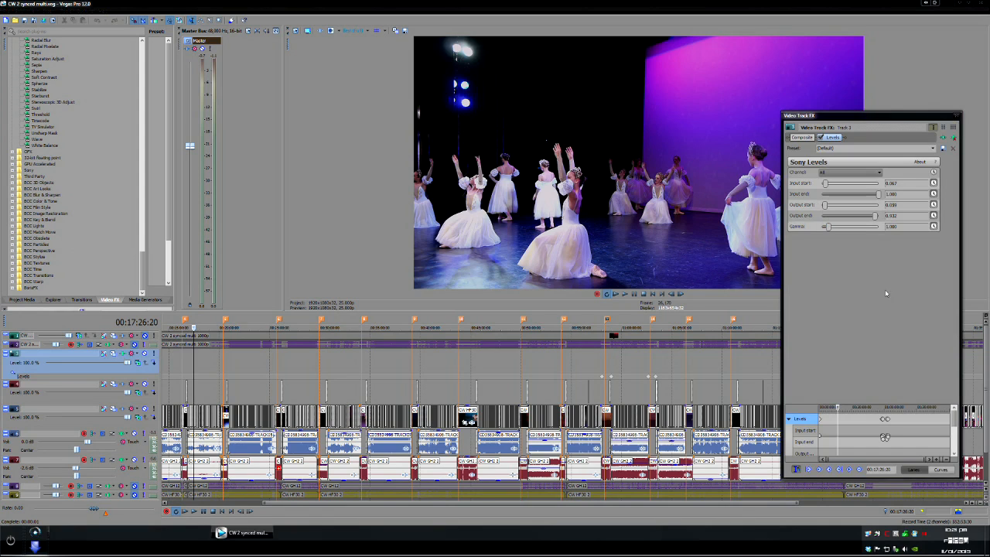
{"action": "left_click", "coordinate": [955, 117]}
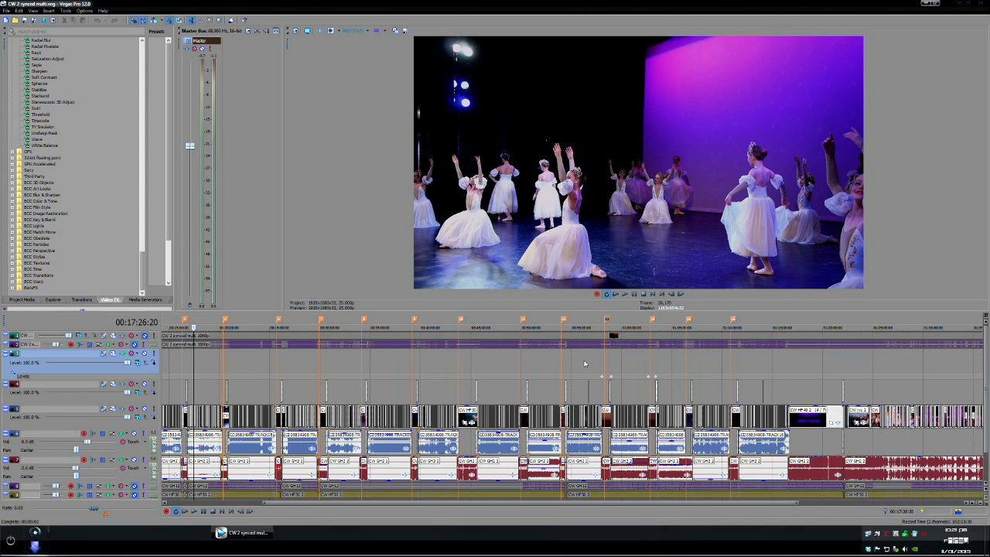
Step: Go to the dance at about 56 minutes, dock the Video Scopes with the Master Bus, and enlarge the scopes area
{"action": "left_click", "coordinate": [581, 364]}
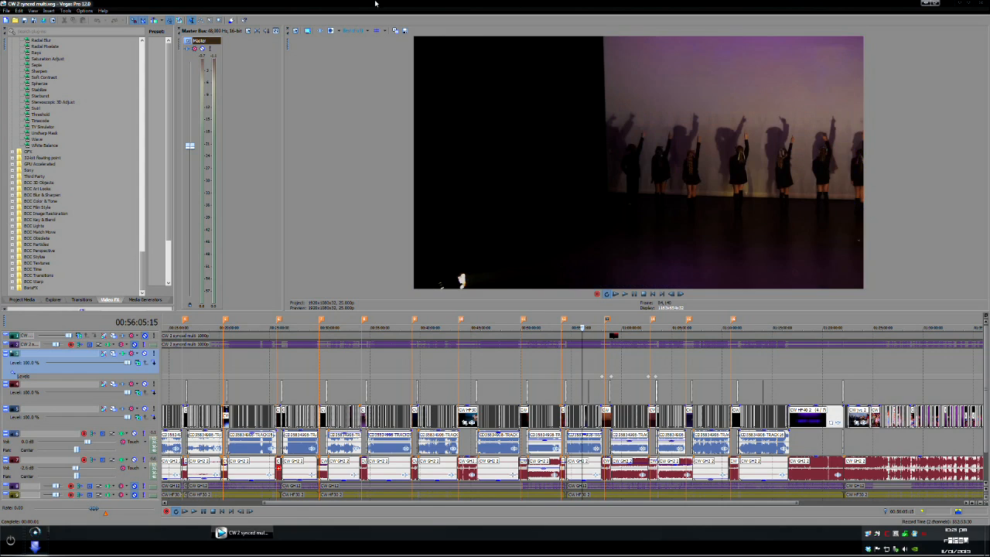
{"action": "left_click", "coordinate": [33, 10]}
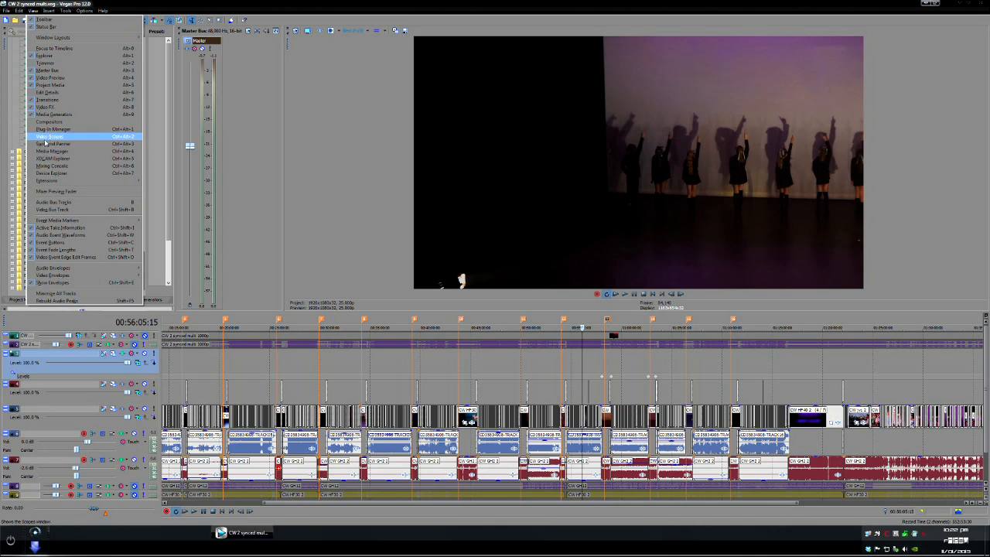
{"action": "left_click", "coordinate": [47, 137]}
{"action": "left_click_drag", "start_coordinate": [507, 148], "coordinate": [243, 52]}
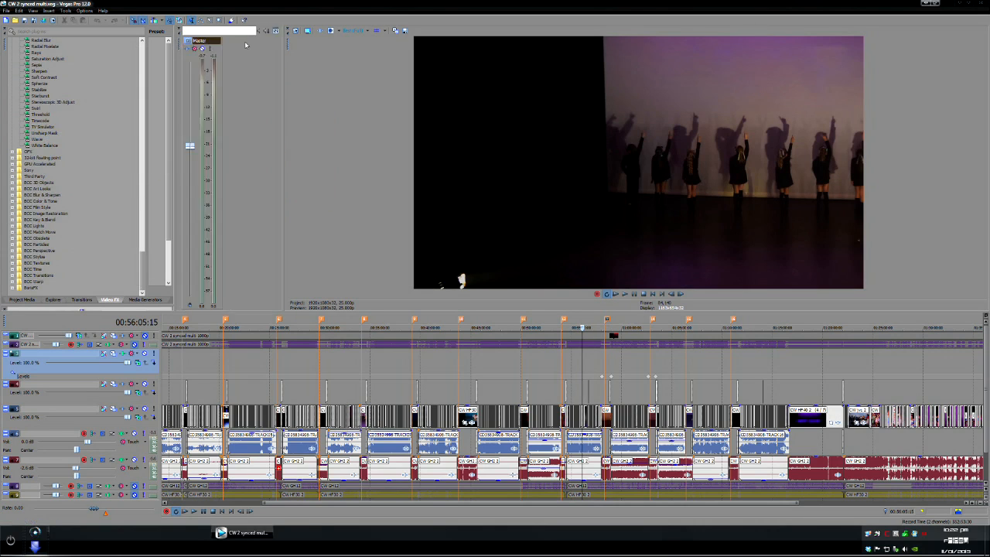
{"action": "left_click_drag", "start_coordinate": [284, 146], "coordinate": [517, 128]}
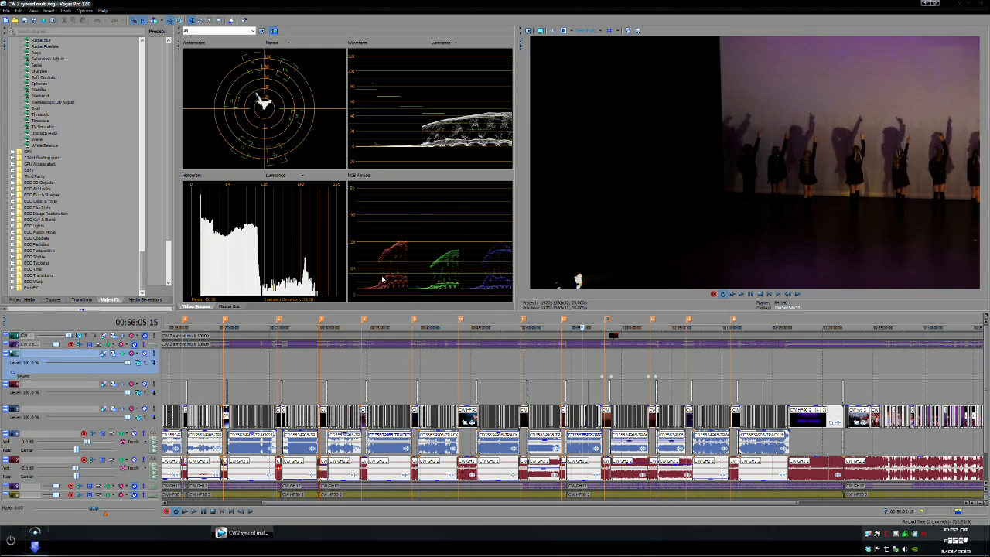
Step: Examine the scopes on the dance at about 56:36 and on the red-lit dance between about 58:58 and 1:00:36
{"action": "left_click", "coordinate": [587, 323]}
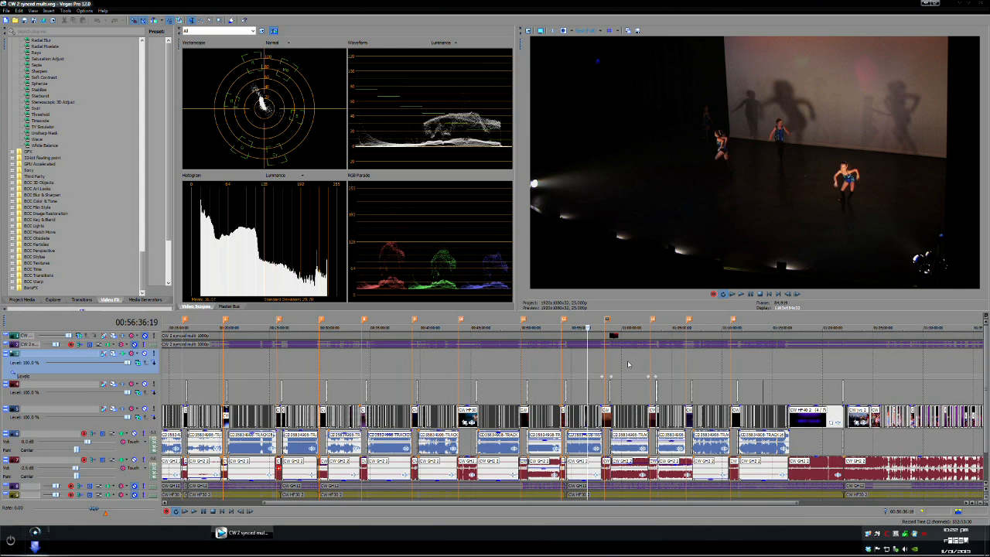
{"action": "left_click", "coordinate": [617, 318]}
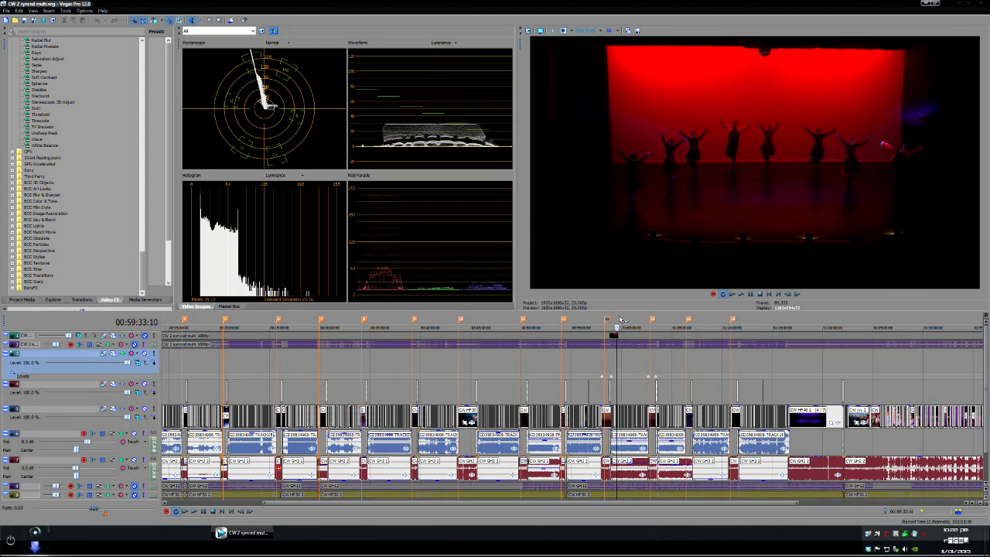
{"action": "left_click", "coordinate": [621, 319]}
{"action": "left_click", "coordinate": [627, 321]}
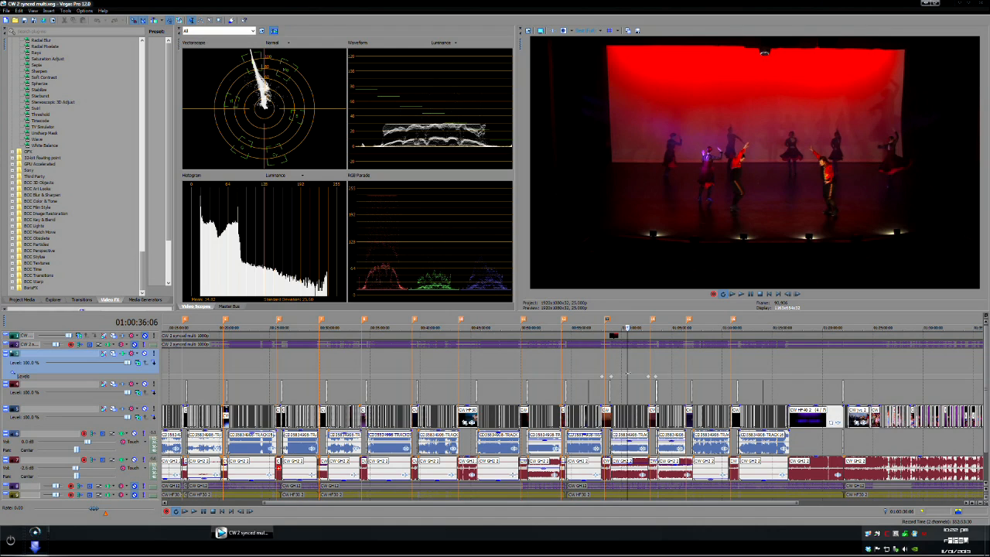
{"action": "left_click", "coordinate": [611, 379]}
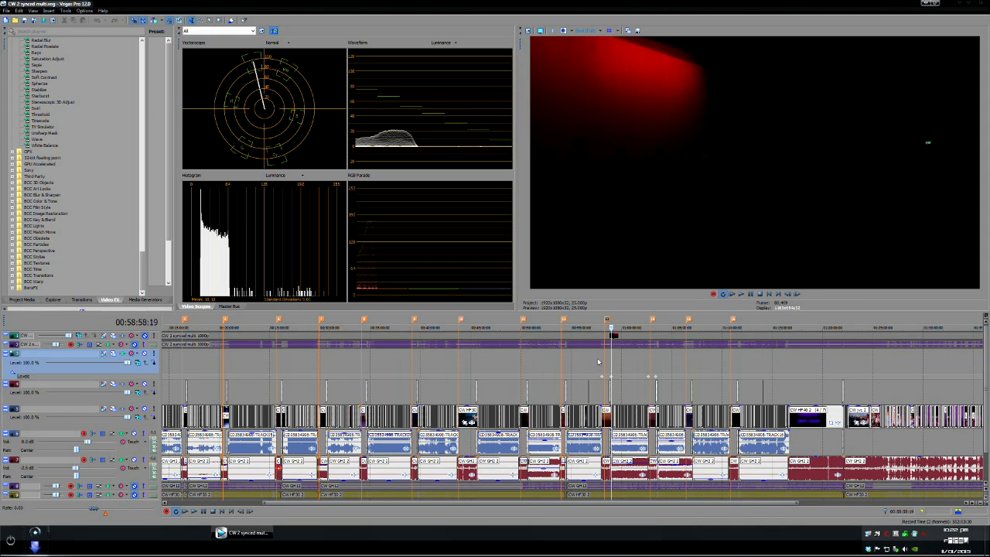
Step: Compare the scopes on frames of the late dances between about 1:04 and 1:09, including the blue- and orange-lit scenes
{"action": "scroll", "coordinate": [597, 361], "scroll_direction": "down", "scroll_amount": 2}
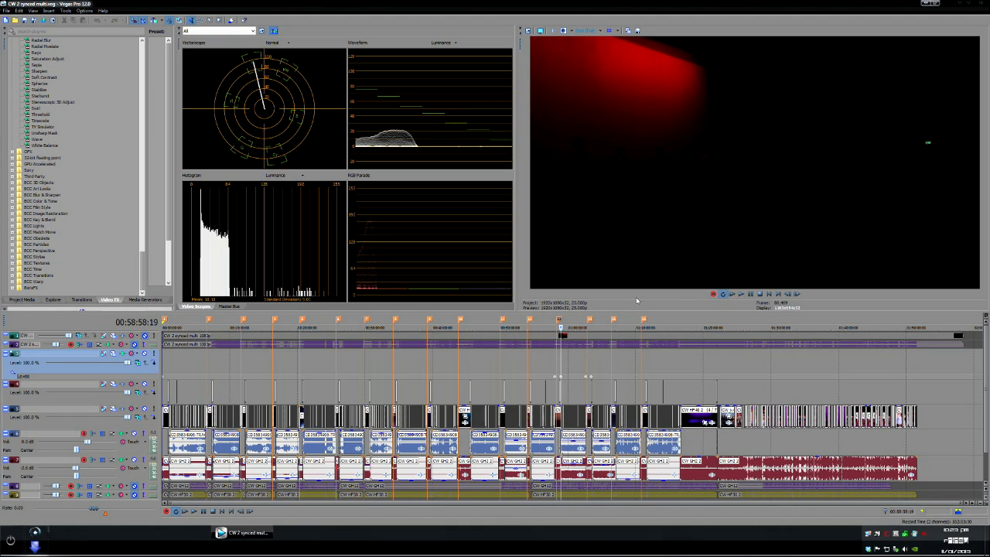
{"action": "left_click", "coordinate": [598, 321]}
{"action": "left_click", "coordinate": [630, 322]}
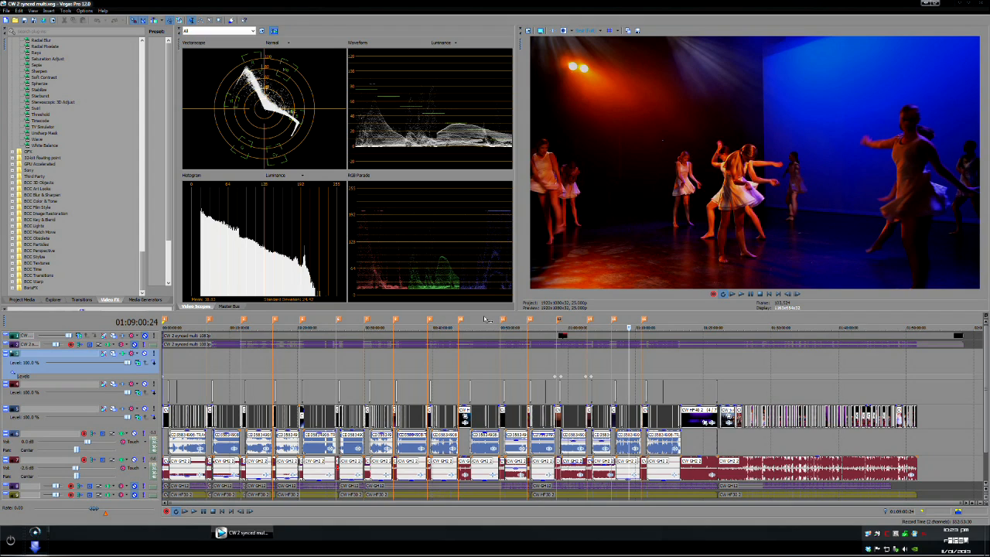
{"action": "left_click", "coordinate": [601, 321]}
{"action": "left_click", "coordinate": [623, 320]}
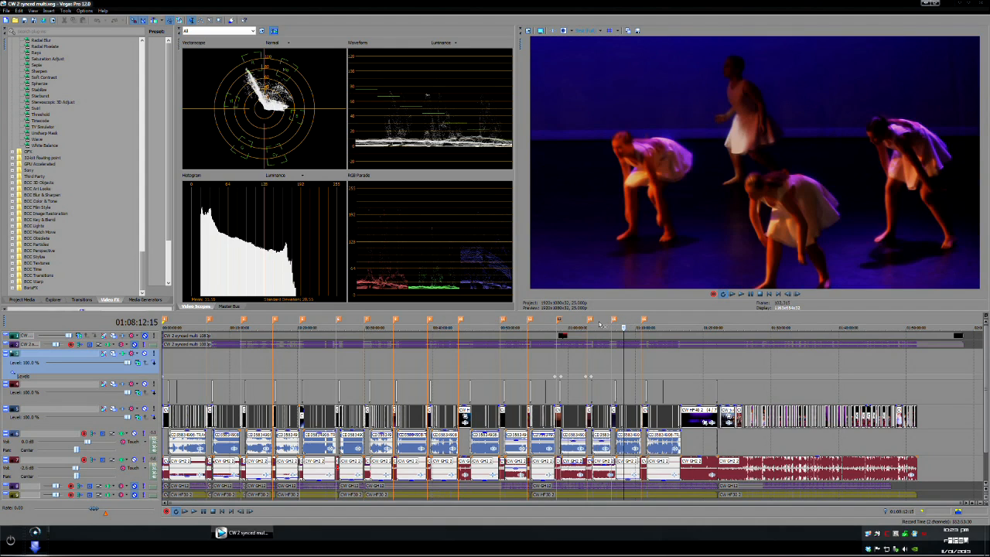
{"action": "left_click", "coordinate": [596, 321]}
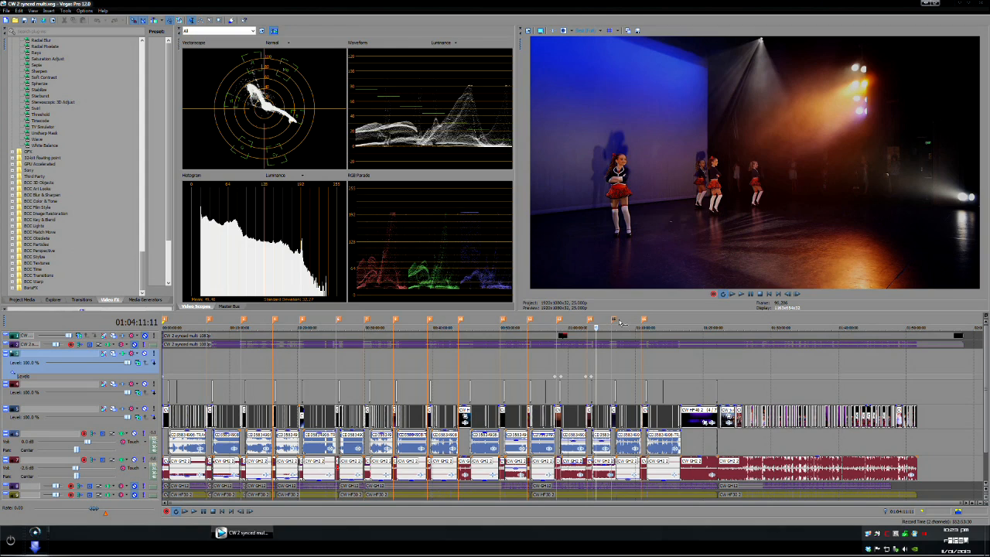
{"action": "left_click", "coordinate": [617, 321]}
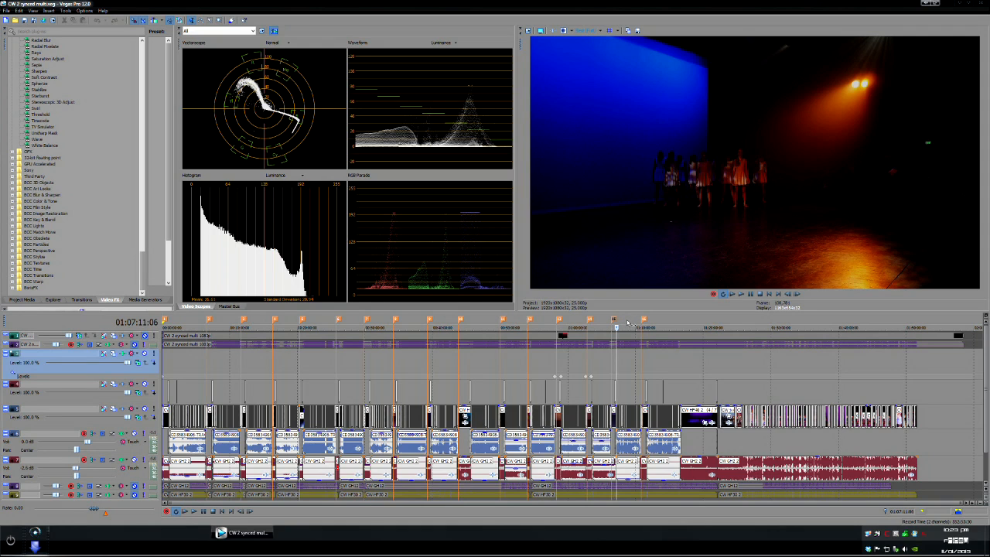
{"action": "left_click", "coordinate": [625, 323]}
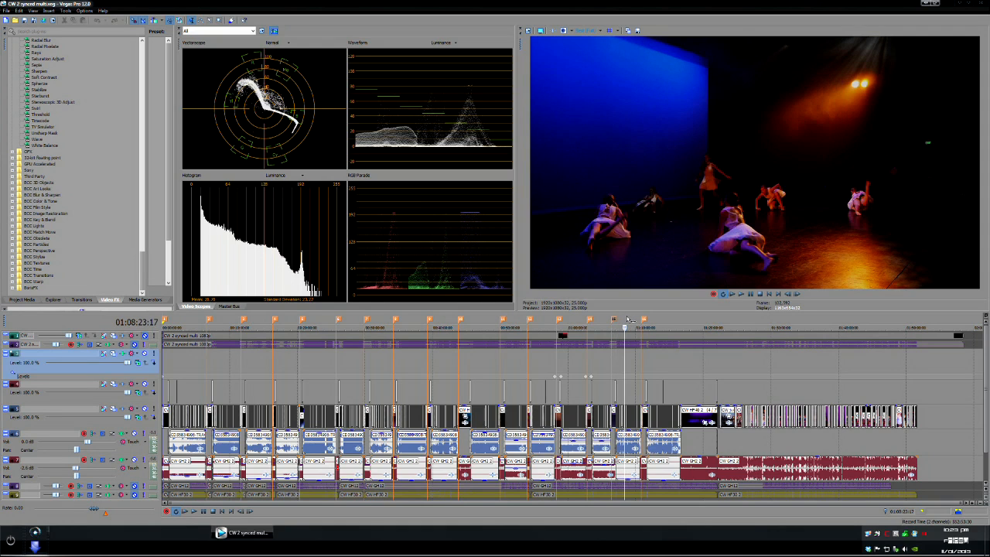